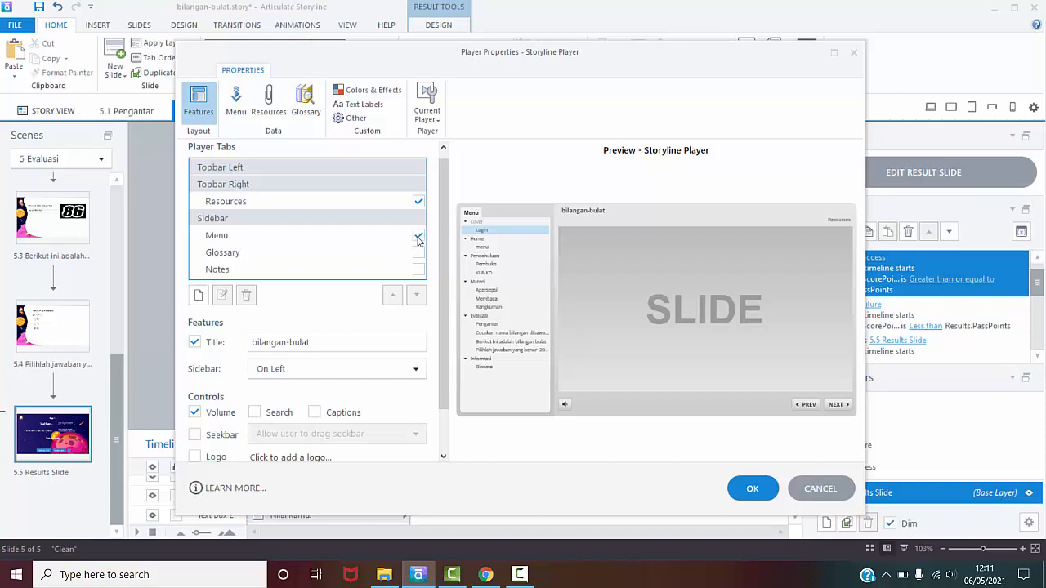
- Disable the Menu and Resources tabs in the player properties
{"action": "left_click", "coordinate": [417, 237]}
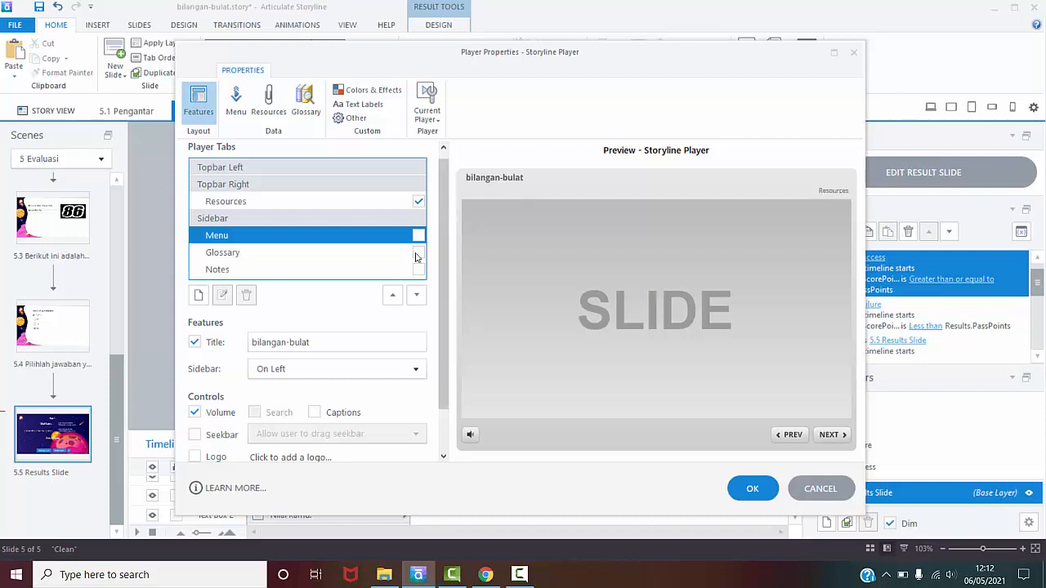
{"action": "mouse_move", "coordinate": [443, 197]}
{"action": "left_mouse_down"}
{"action": "mouse_move", "coordinate": [443, 221]}
{"action": "mouse_move", "coordinate": [438, 198]}
{"action": "left_mouse_up"}
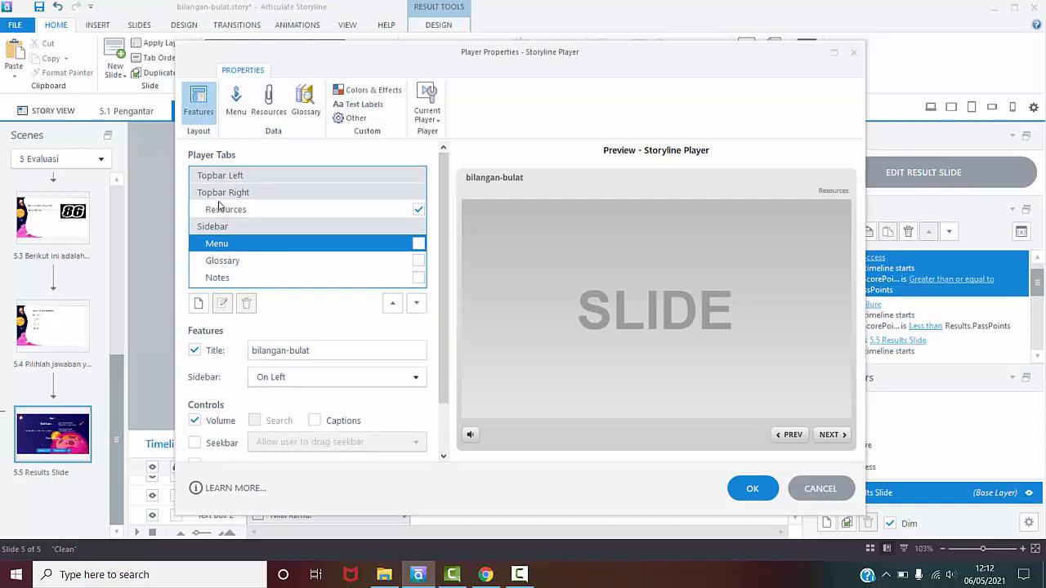
{"action": "left_click", "coordinate": [418, 211]}
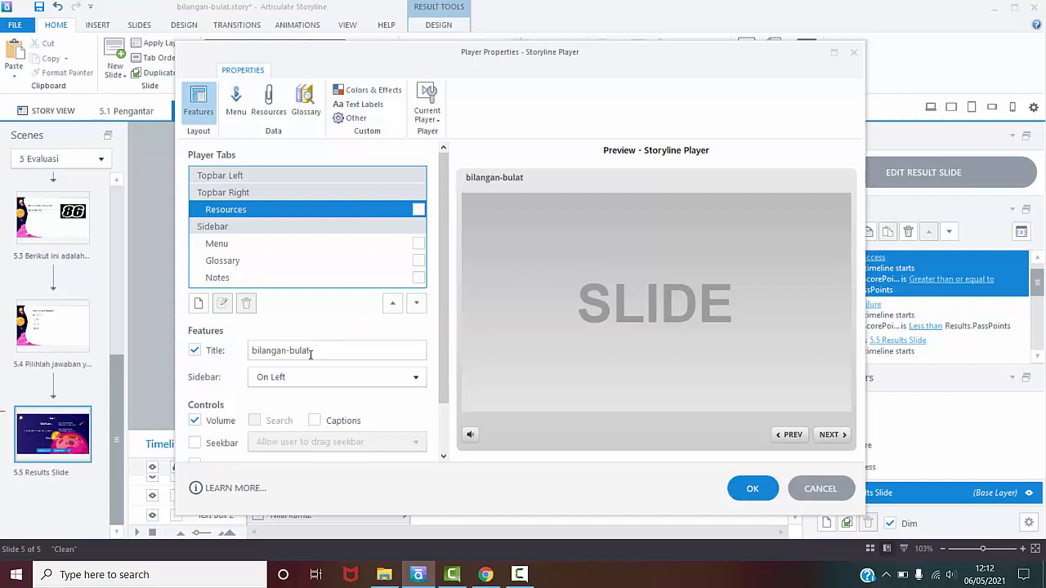
- Keep the player title shown and change its text to "Bilangan Bulat"
{"action": "left_click_drag", "start_coordinate": [317, 349], "coordinate": [243, 349]}
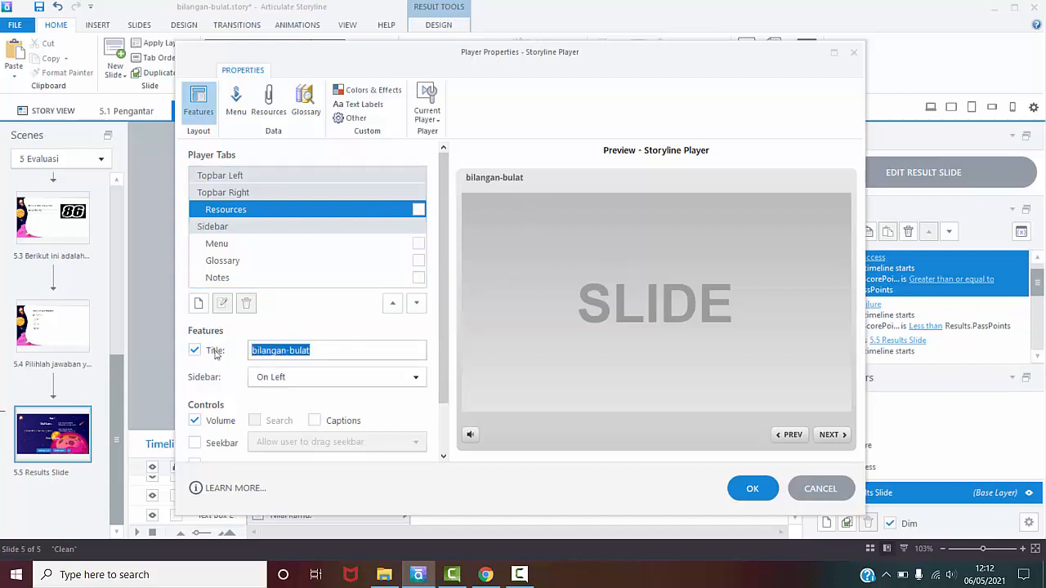
{"action": "left_click", "coordinate": [195, 350]}
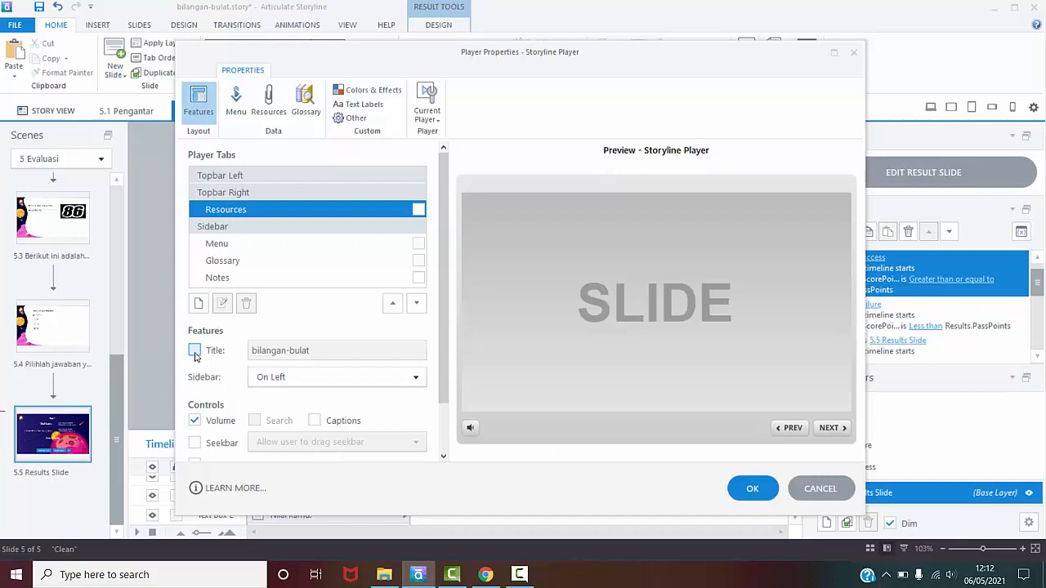
{"action": "left_click", "coordinate": [194, 351]}
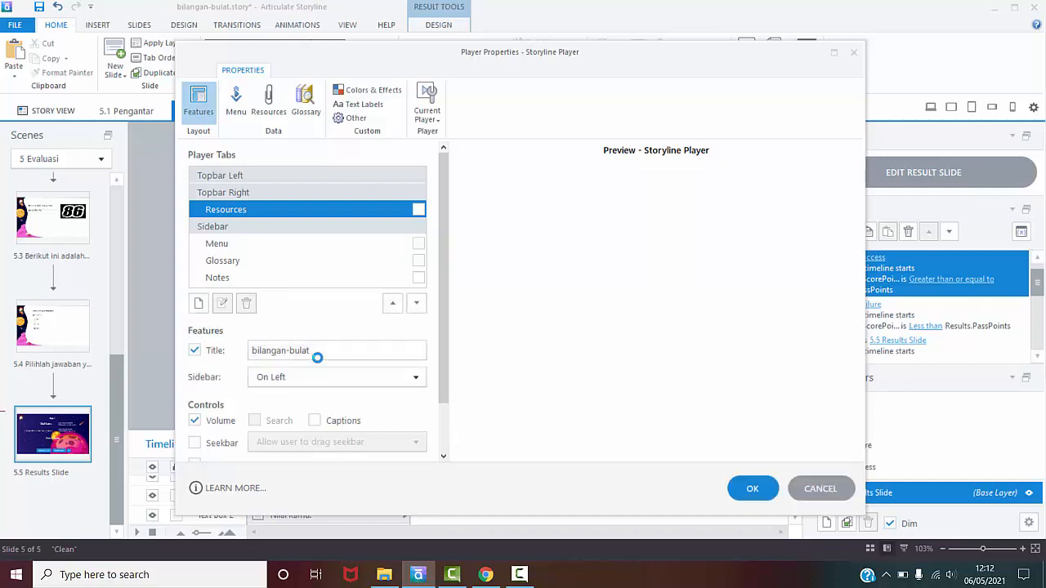
{"action": "left_click_drag", "start_coordinate": [320, 355], "coordinate": [152, 367]}
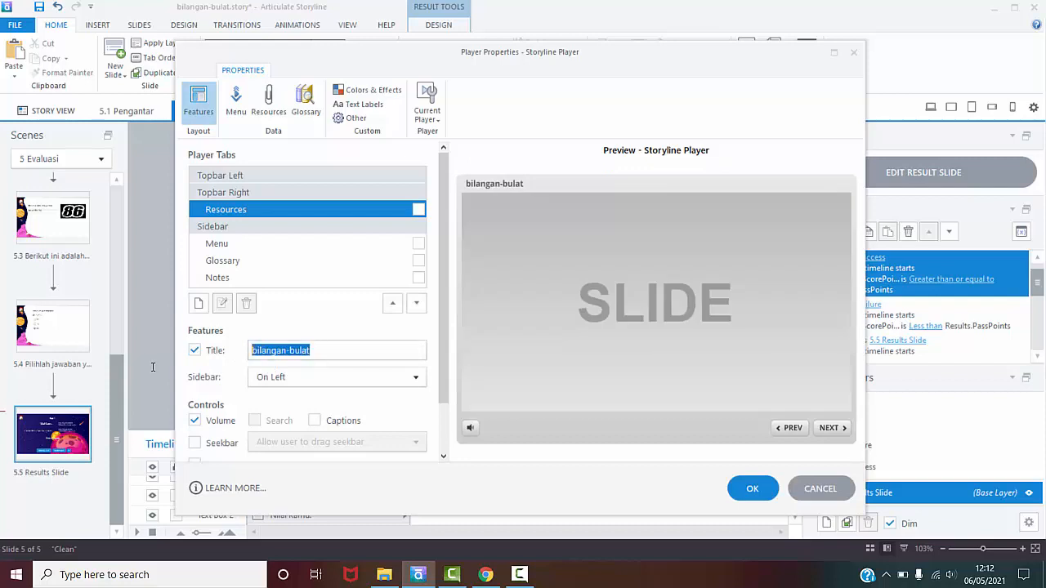
{"action": "type", "text": "Bilanga"}
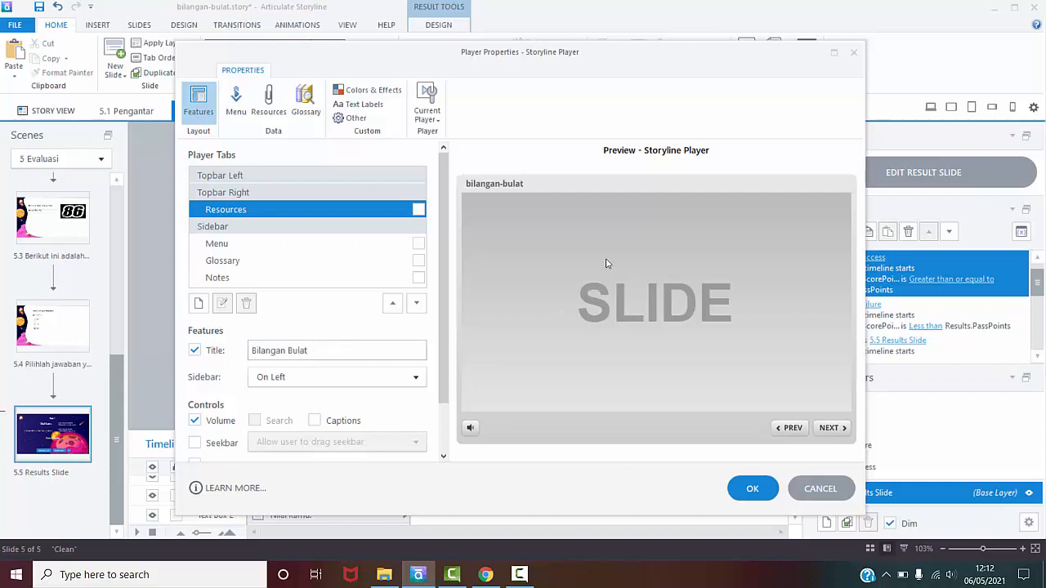
{"action": "left_click", "coordinate": [286, 380]}
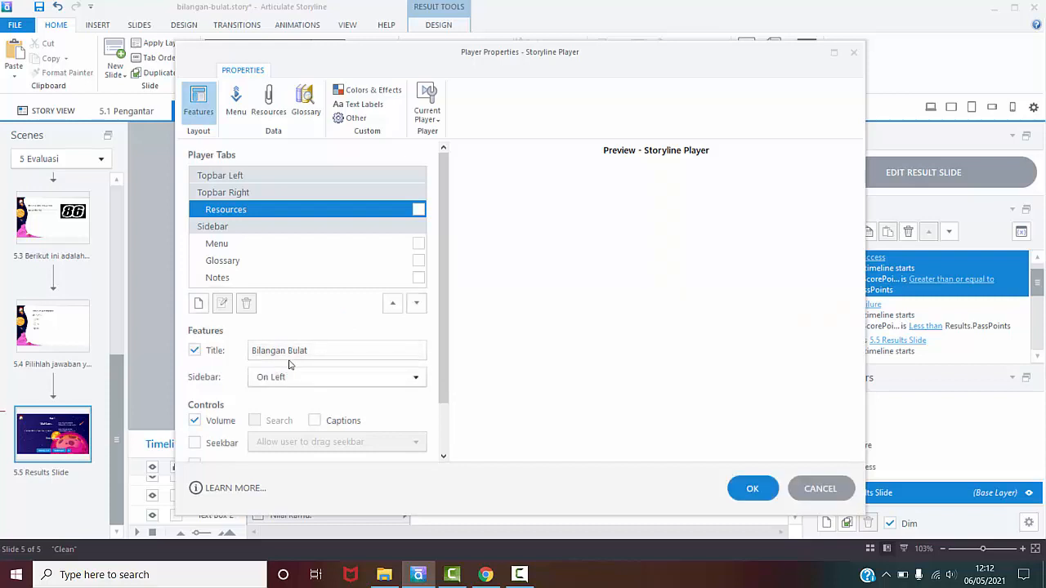
{"action": "scroll", "coordinate": [375, 337], "scroll_direction": "down", "scroll_amount": 1}
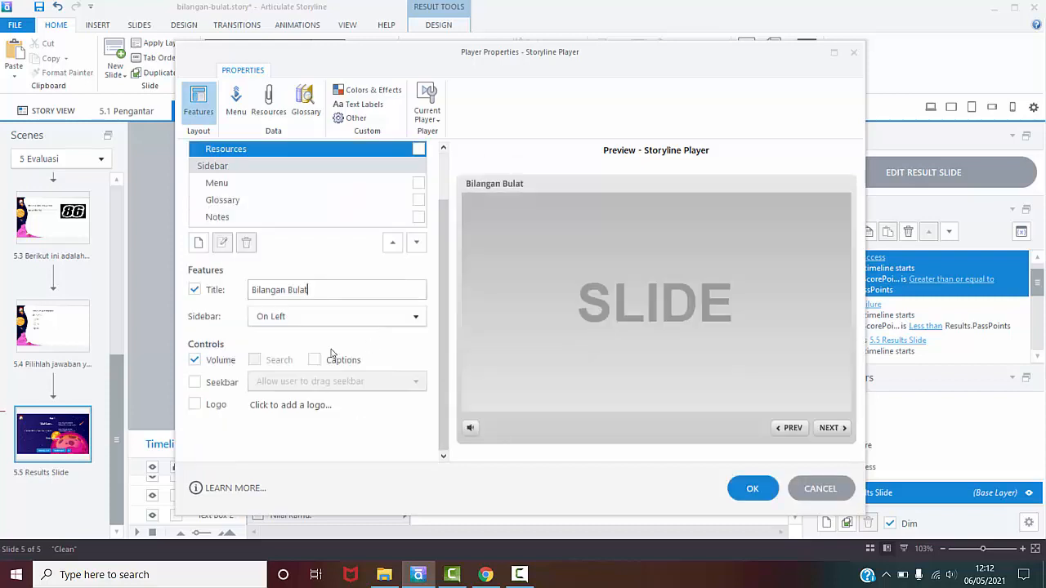
{"action": "left_click", "coordinate": [195, 362]}
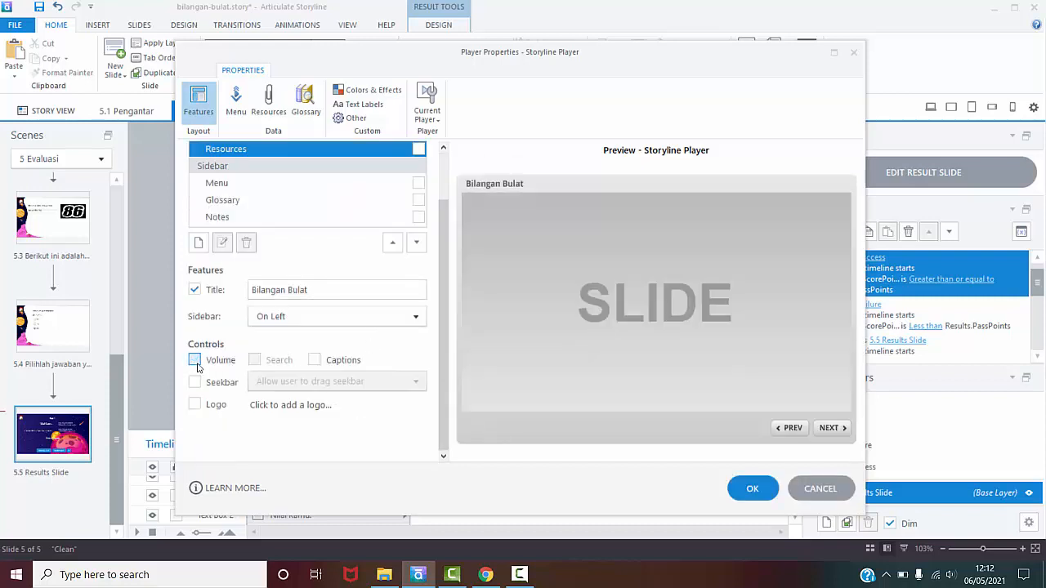
{"action": "left_click", "coordinate": [195, 362]}
{"action": "left_click", "coordinate": [195, 362]}
{"action": "left_click", "coordinate": [196, 361]}
{"action": "scroll", "coordinate": [449, 260], "scroll_direction": "up", "scroll_amount": 1}
{"action": "scroll", "coordinate": [446, 274], "scroll_direction": "down", "scroll_amount": 2}
{"action": "scroll", "coordinate": [443, 303], "scroll_direction": "up", "scroll_amount": 2}
{"action": "scroll", "coordinate": [443, 303], "scroll_direction": "down", "scroll_amount": 1}
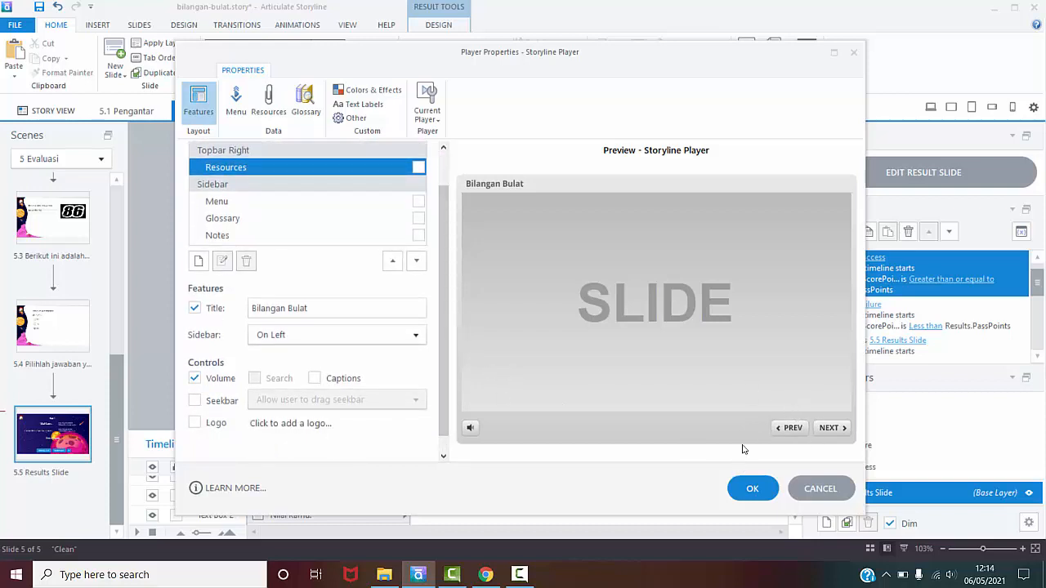
- Apply the player properties, and disable the Prev and Next buttons for slide 1.1 Login in the story view
{"action": "left_click", "coordinate": [753, 490]}
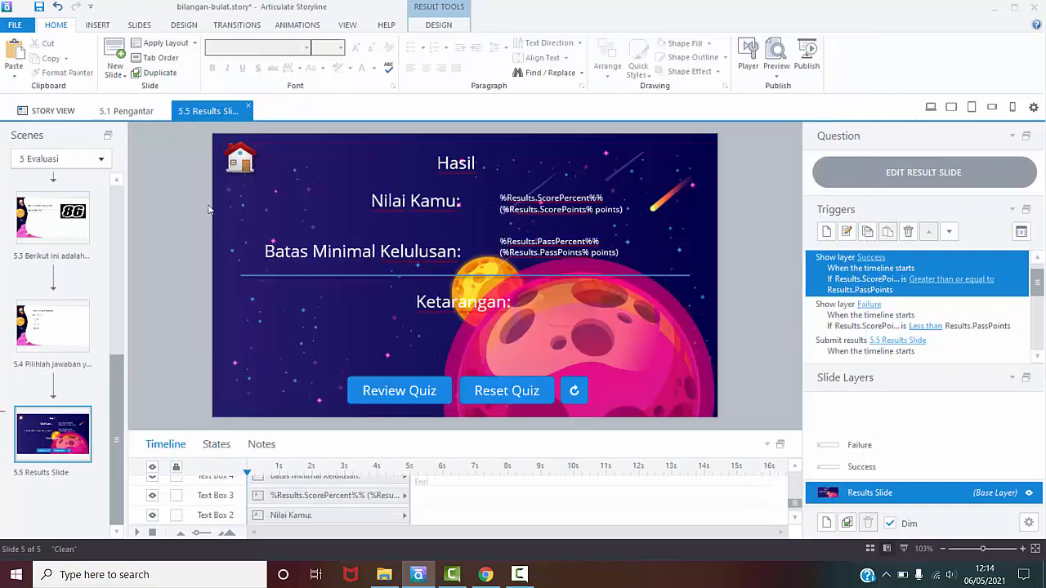
{"action": "left_click", "coordinate": [65, 113]}
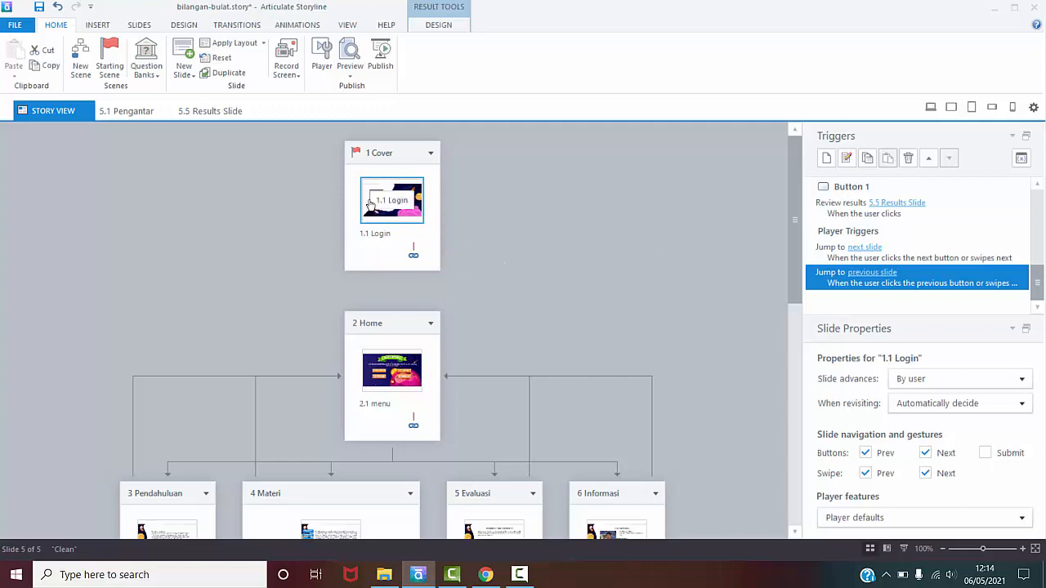
{"action": "left_click", "coordinate": [392, 211]}
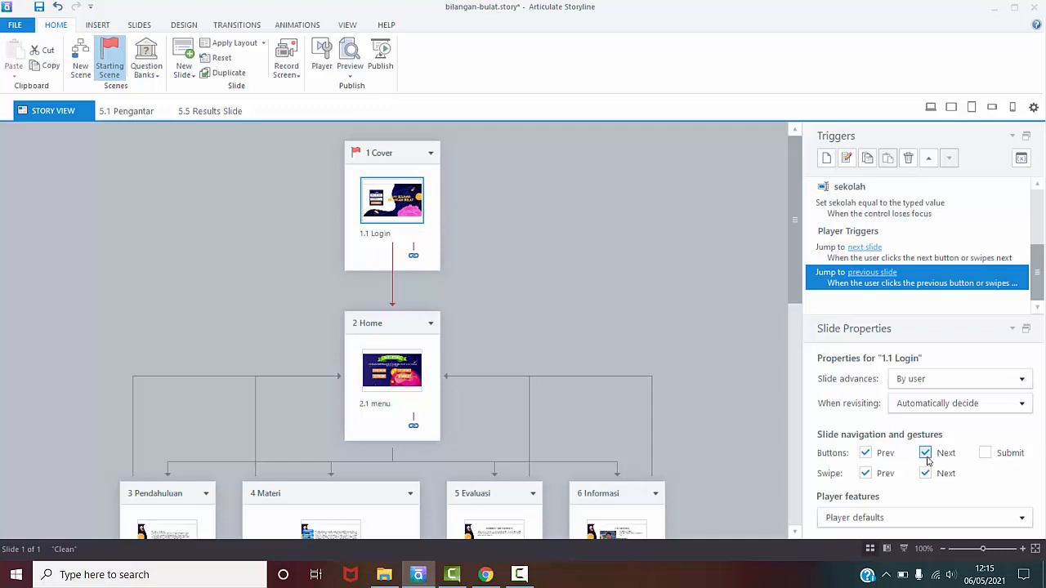
{"action": "left_click", "coordinate": [866, 455]}
{"action": "left_click", "coordinate": [927, 453]}
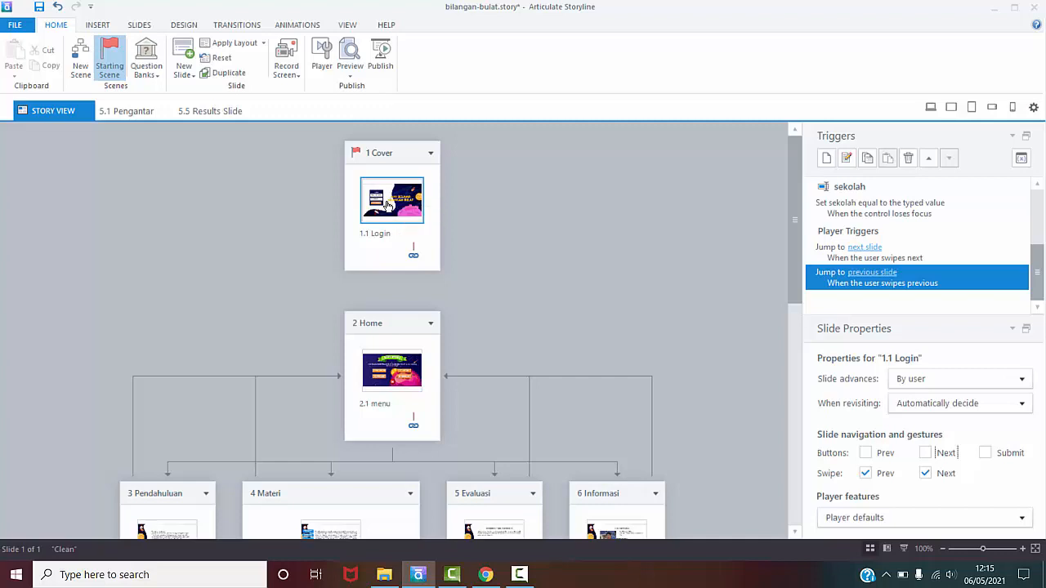
- Disable the Prev and Next buttons for slide 2.1 menu in the Home scene
{"action": "scroll", "coordinate": [390, 209], "scroll_direction": "down", "scroll_amount": 2}
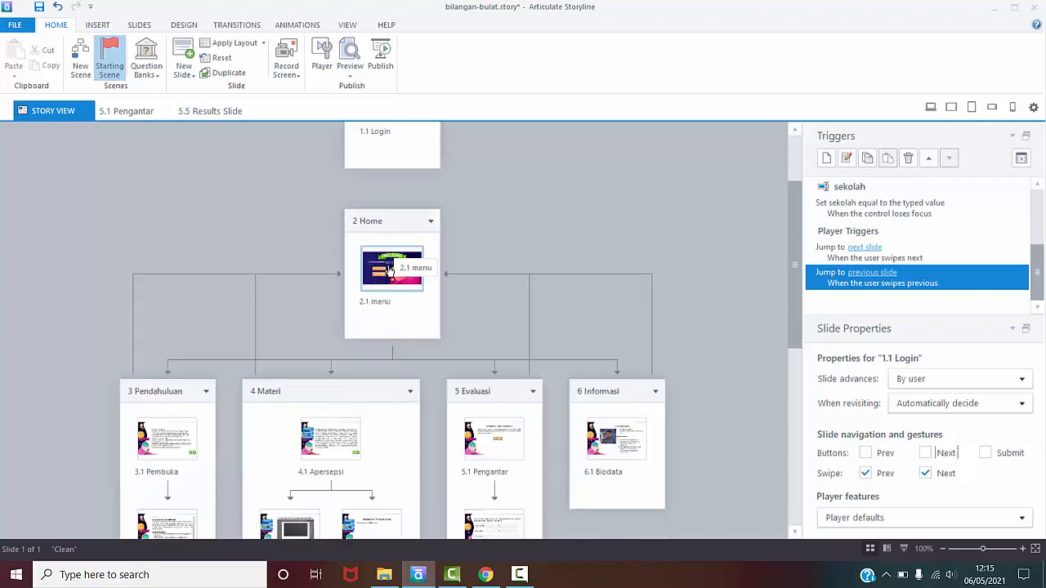
{"action": "left_click", "coordinate": [389, 271]}
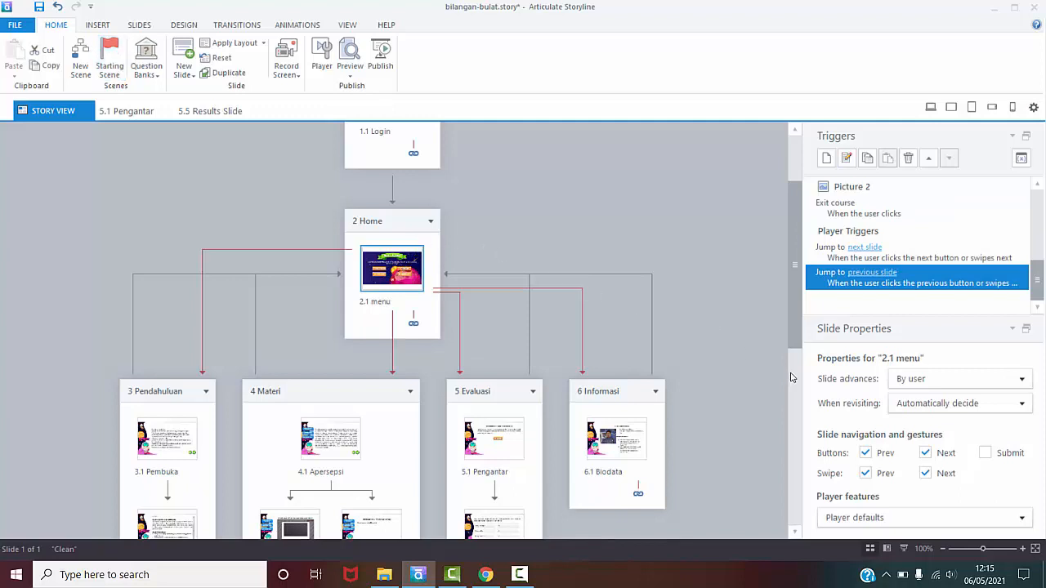
{"action": "left_click", "coordinate": [866, 456]}
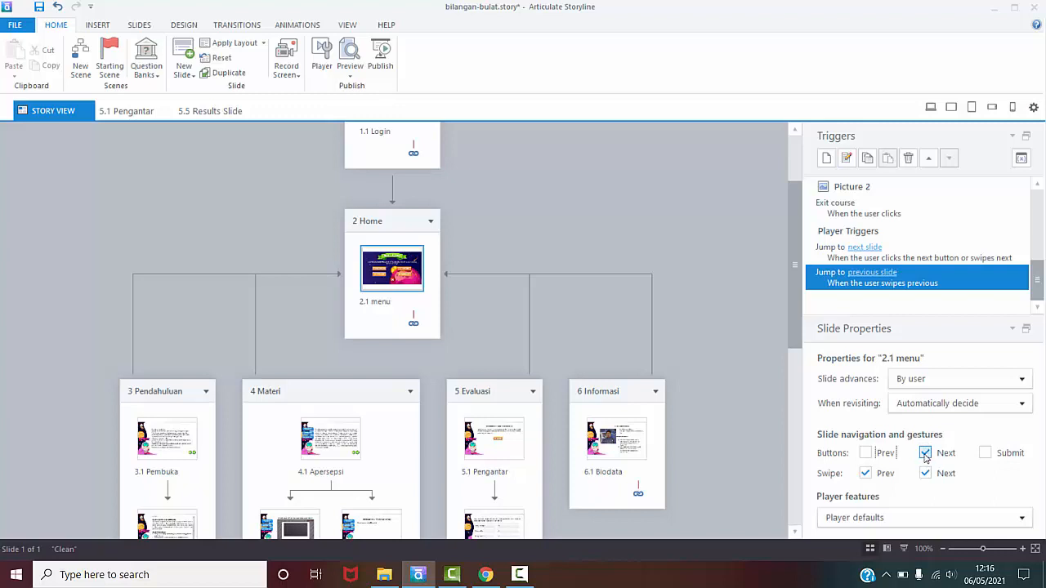
{"action": "left_click", "coordinate": [926, 455]}
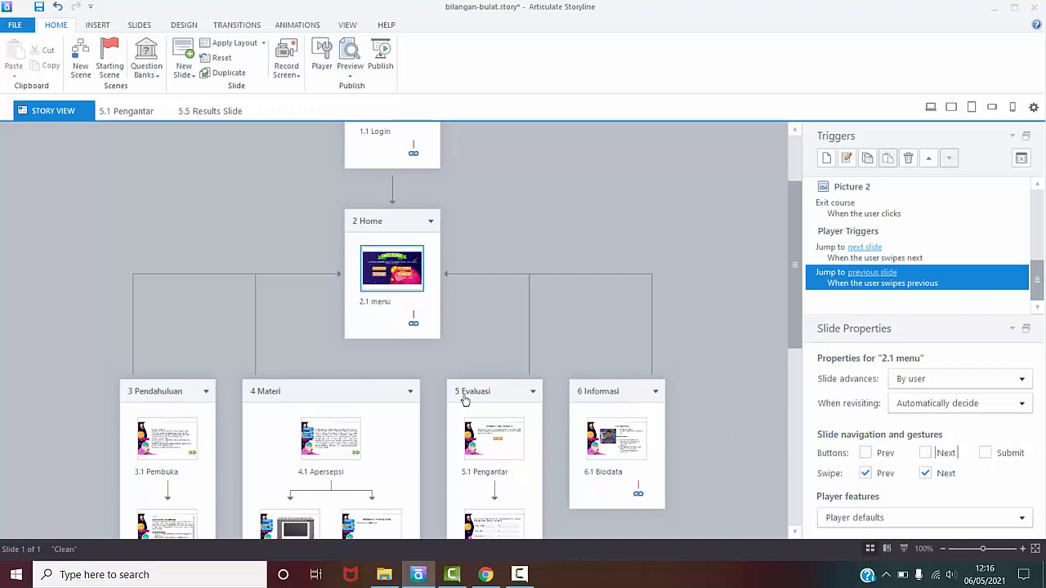
- Disable the Prev and Next buttons for slides 3.1 Pembuka and 3.2 KI & KD in the Pendahuluan scene
{"action": "scroll", "coordinate": [474, 394], "scroll_direction": "down", "scroll_amount": 2}
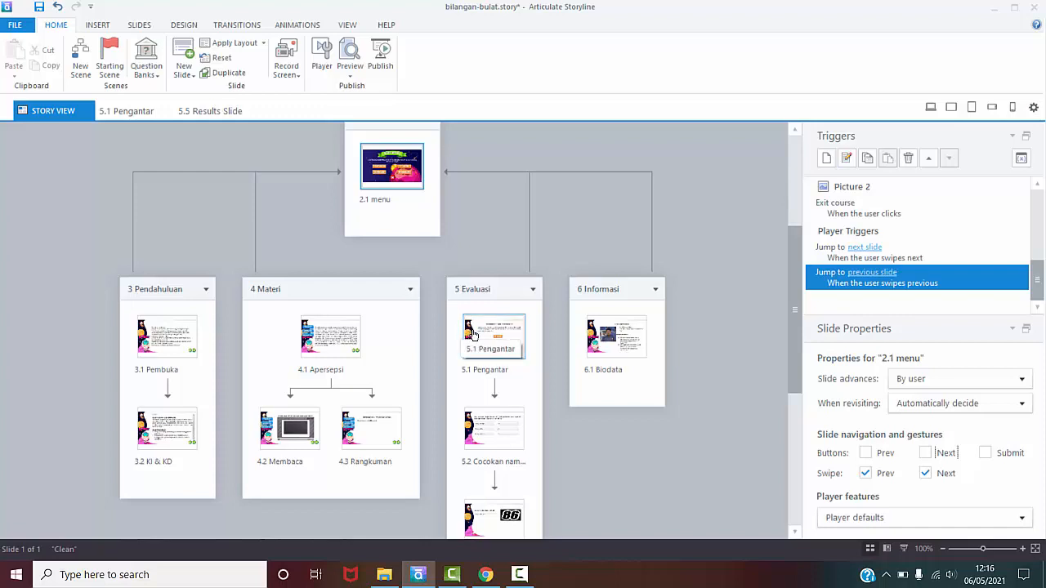
{"action": "left_click", "coordinate": [186, 347]}
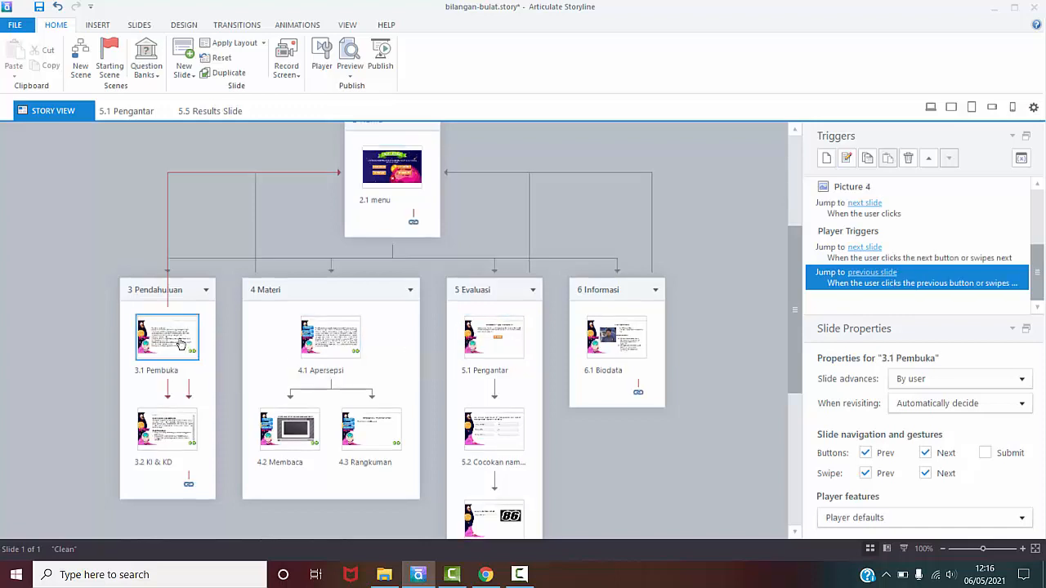
{"action": "left_click", "coordinate": [864, 453]}
{"action": "left_click", "coordinate": [924, 452]}
{"action": "left_click", "coordinate": [195, 425]}
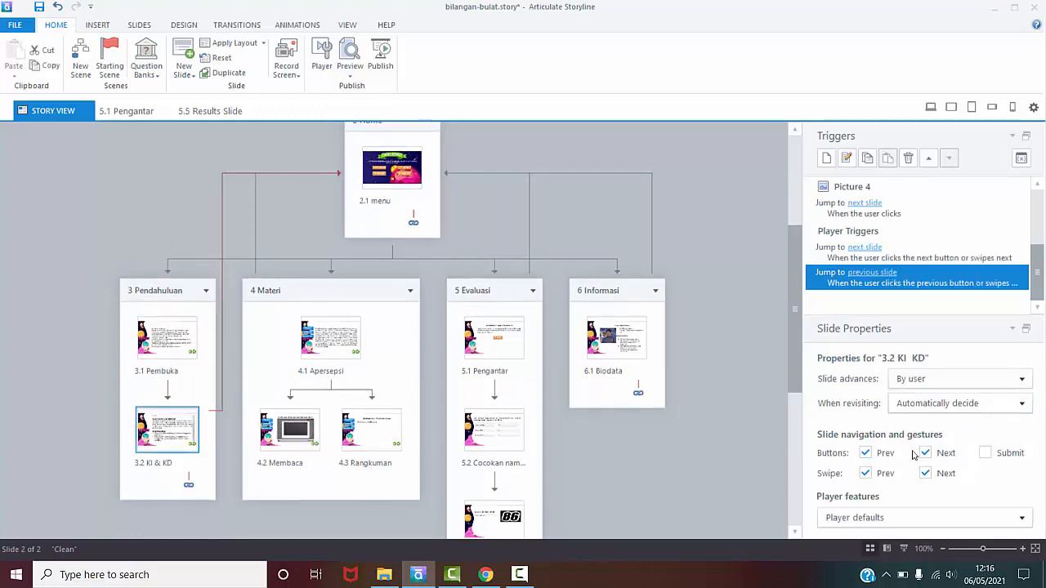
{"action": "left_click", "coordinate": [865, 453]}
{"action": "left_click", "coordinate": [930, 453]}
- Disable the Prev and Next buttons for slides 4.1 Apersepsi, 4.2 Membaca and 4.3 Rangkuman in the Materi scene
{"action": "left_click", "coordinate": [347, 351]}
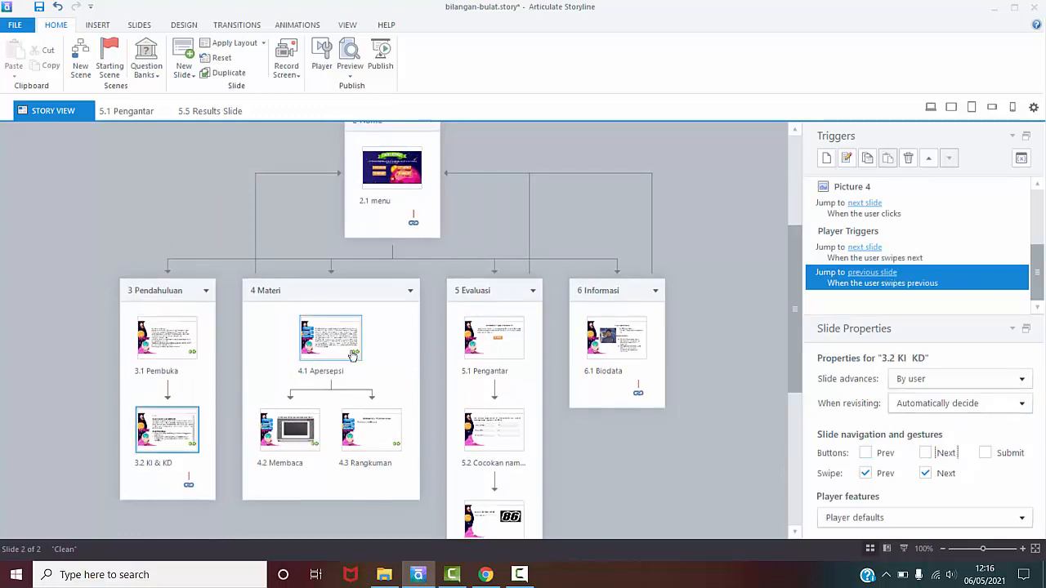
{"action": "left_click", "coordinate": [865, 453]}
{"action": "left_click", "coordinate": [925, 453]}
{"action": "left_click", "coordinate": [290, 433]}
{"action": "left_click", "coordinate": [864, 453]}
{"action": "left_click", "coordinate": [926, 453]}
{"action": "left_click", "coordinate": [372, 434]}
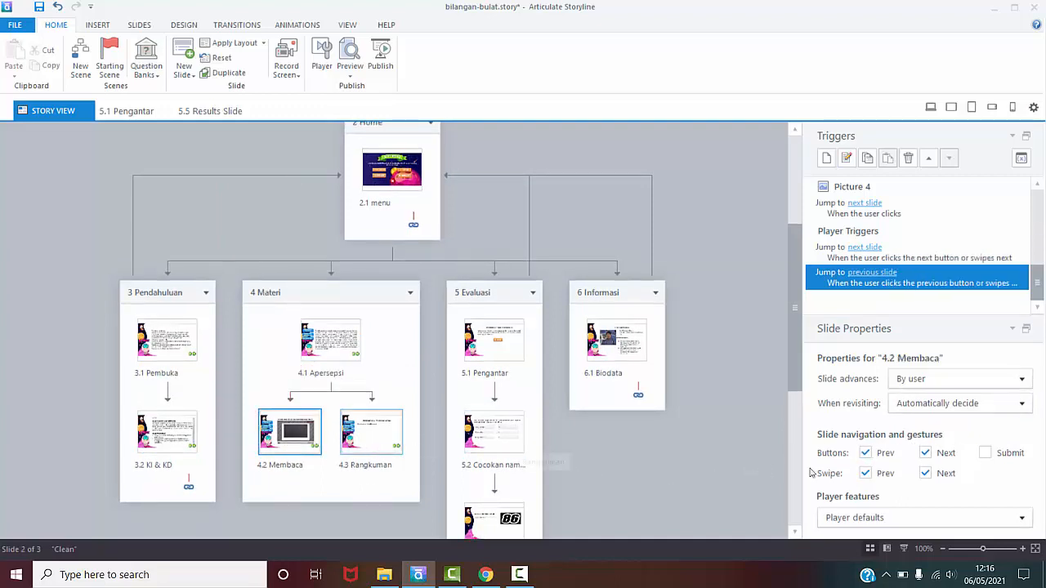
{"action": "left_click", "coordinate": [865, 452]}
{"action": "left_click", "coordinate": [925, 453]}
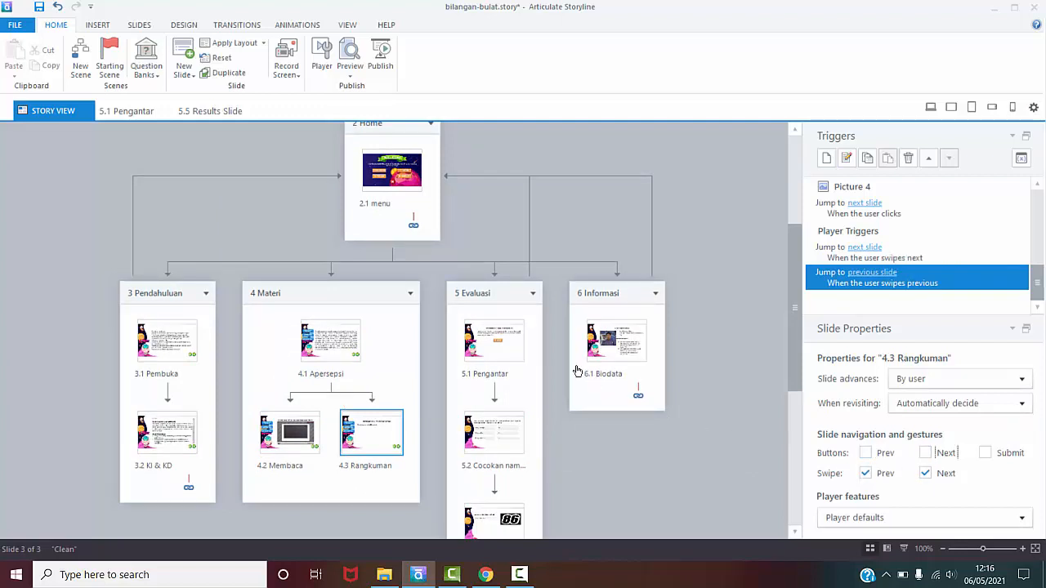
- Disable the Prev and Next buttons for slide 6.1 Biodata in the Informasi scene, leaving slide 5.1 Pengantar as it is
{"action": "left_click", "coordinate": [506, 353]}
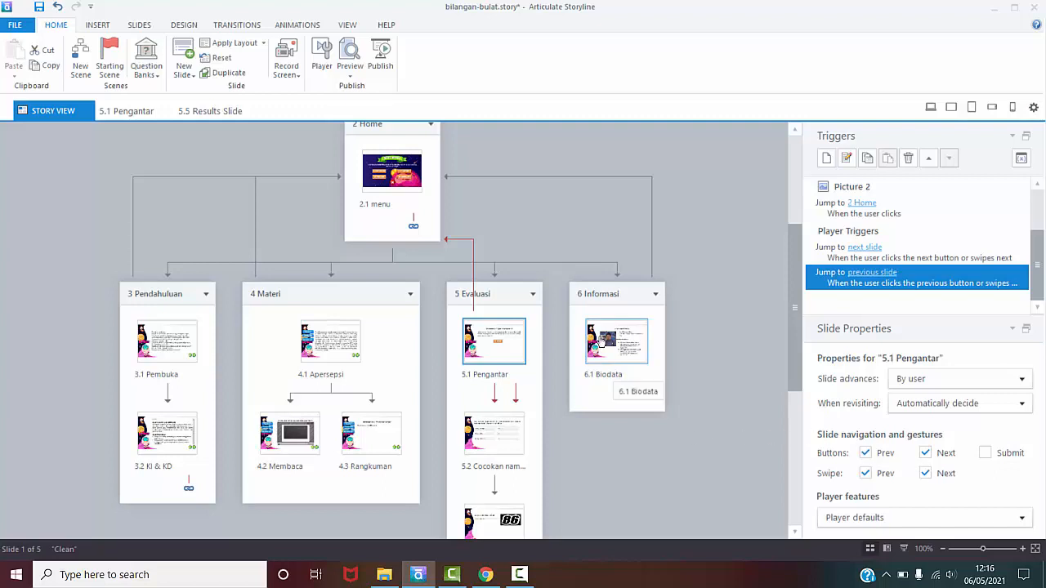
{"action": "left_click", "coordinate": [601, 346]}
{"action": "left_click", "coordinate": [866, 453]}
{"action": "left_click", "coordinate": [925, 453]}
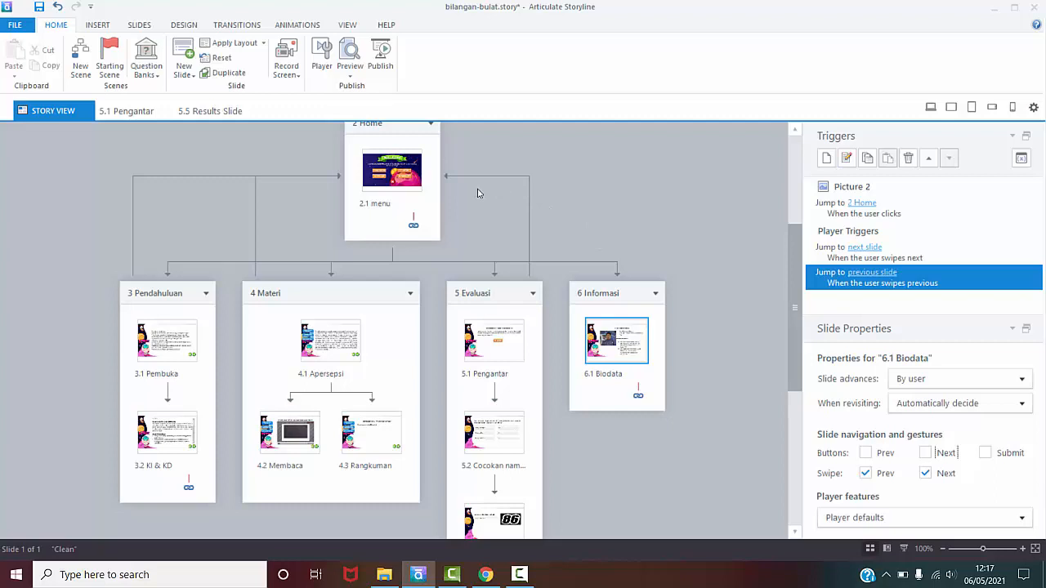
- Open the publish settings and review the Web, Articulate Online, LMS, CD and Word output options
{"action": "left_click", "coordinate": [380, 55]}
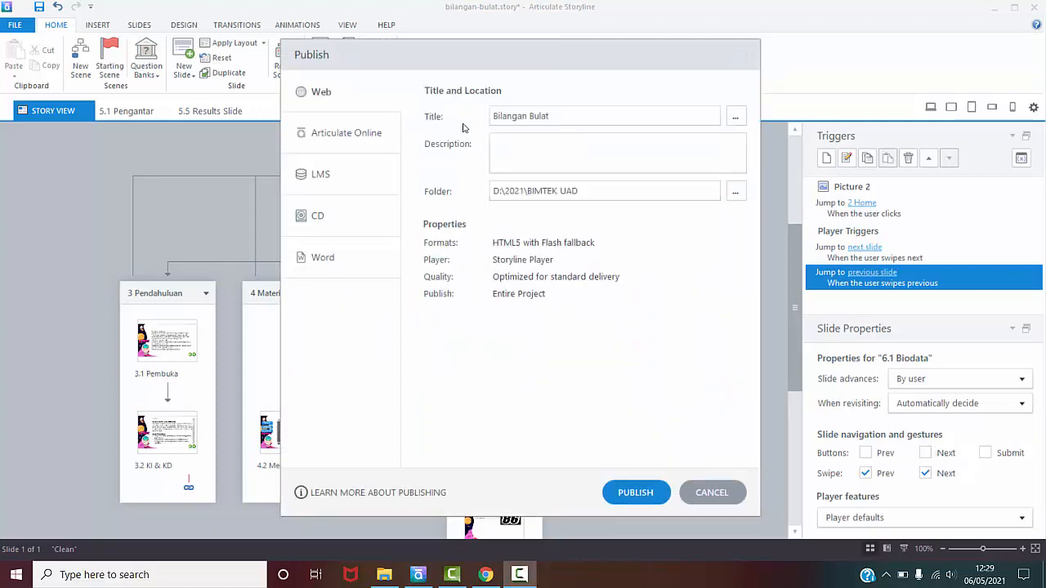
{"action": "left_click", "coordinate": [319, 94]}
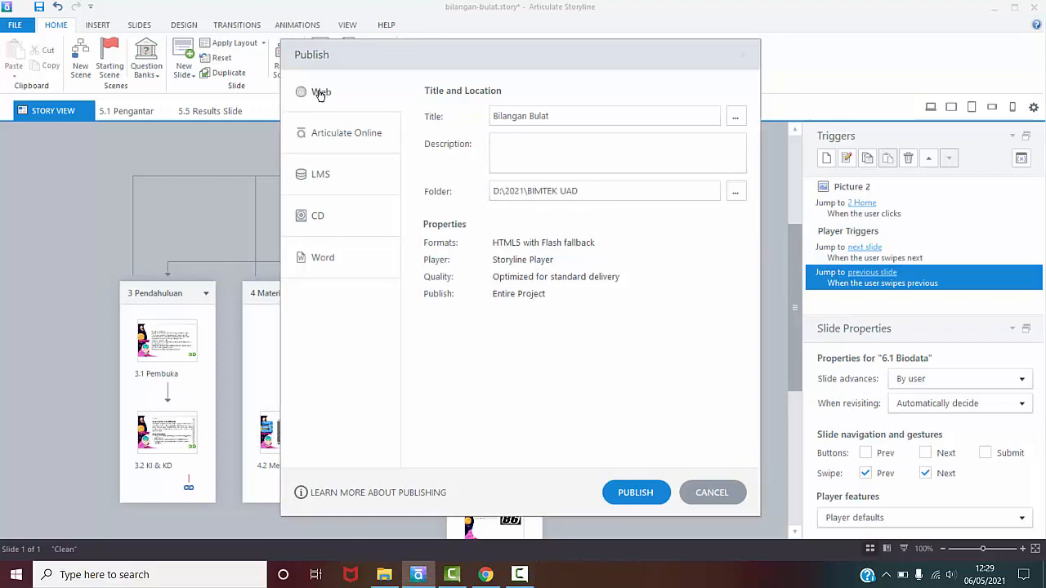
{"action": "left_click", "coordinate": [333, 133]}
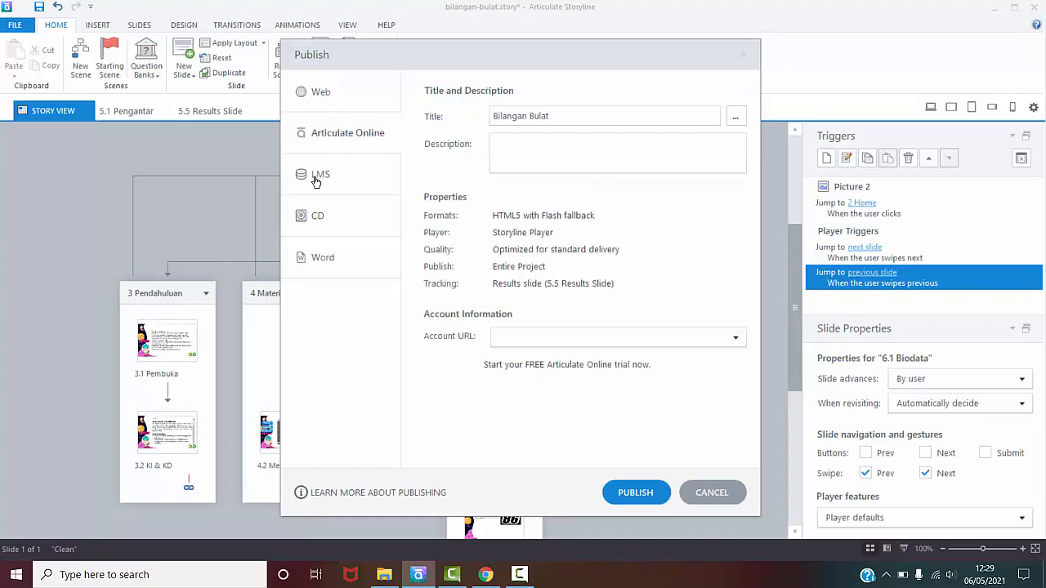
{"action": "left_click", "coordinate": [318, 178]}
{"action": "left_click", "coordinate": [325, 221]}
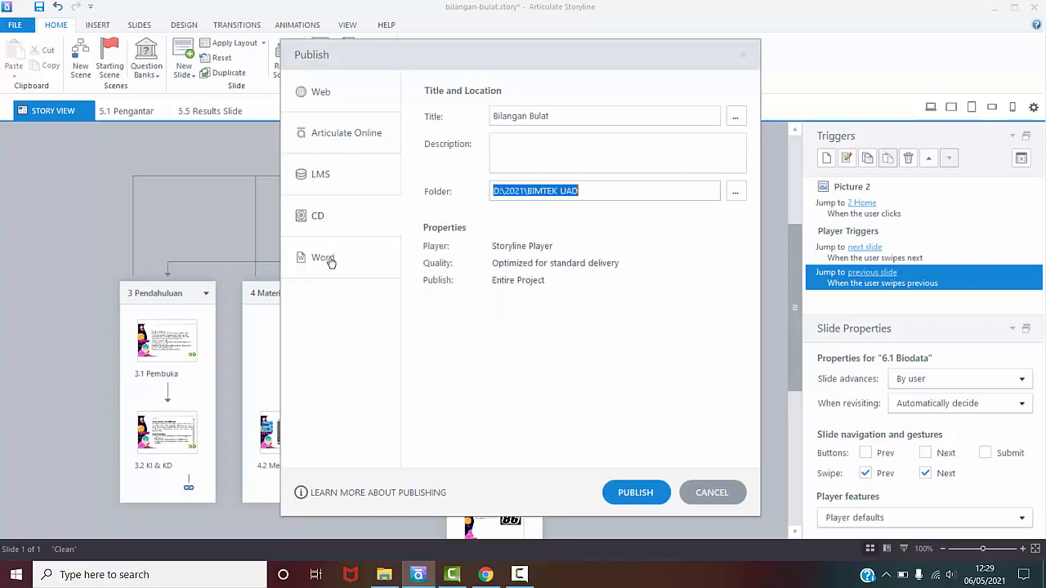
{"action": "left_click", "coordinate": [330, 260]}
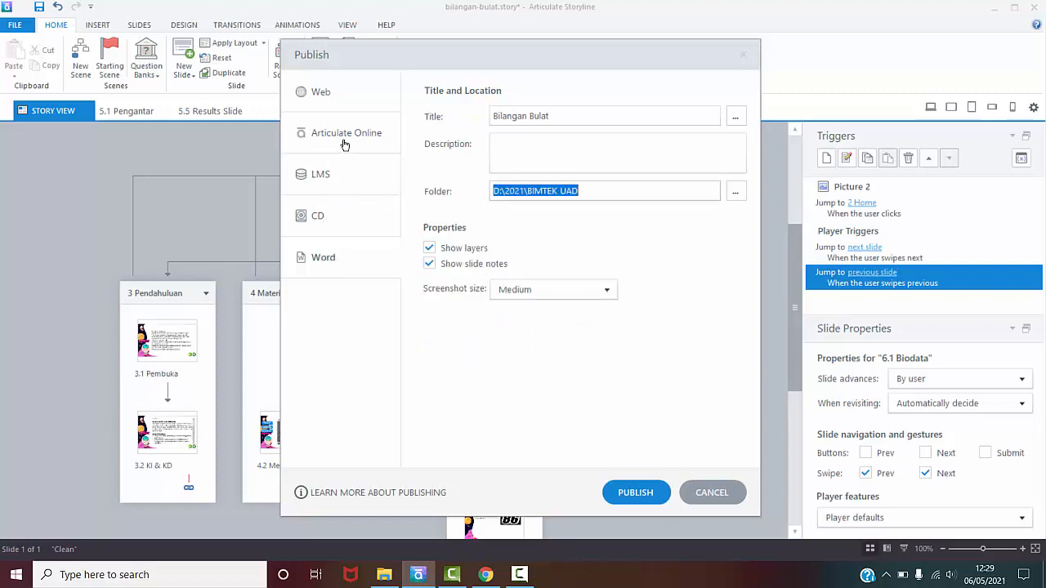
- In the Web output's project info, set the description to "Media Pembelajaran Matematika" and the keywords to "Matematika, Bilangan Bulat"
{"action": "left_click", "coordinate": [324, 93]}
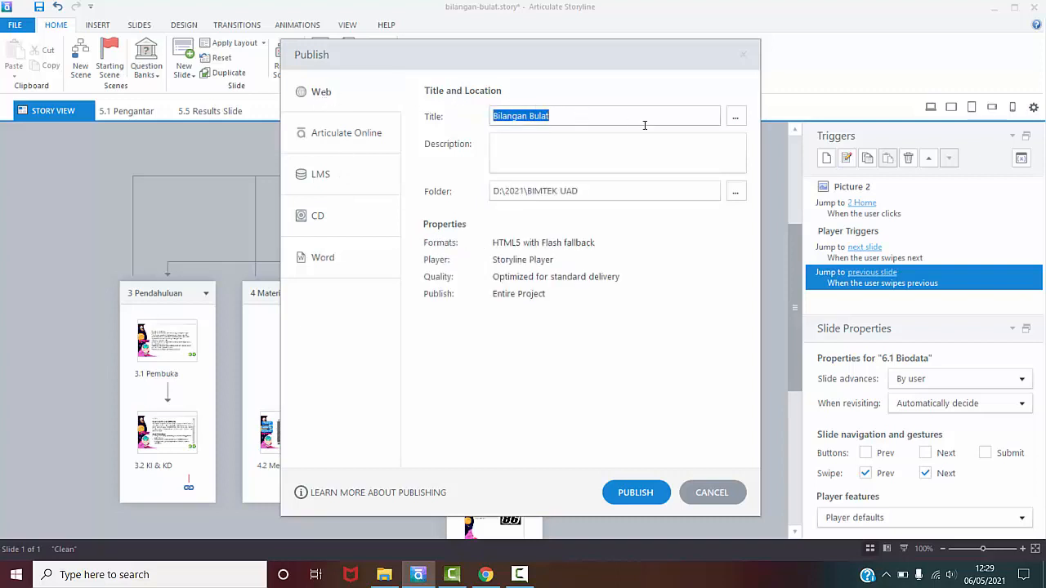
{"action": "left_click", "coordinate": [734, 121]}
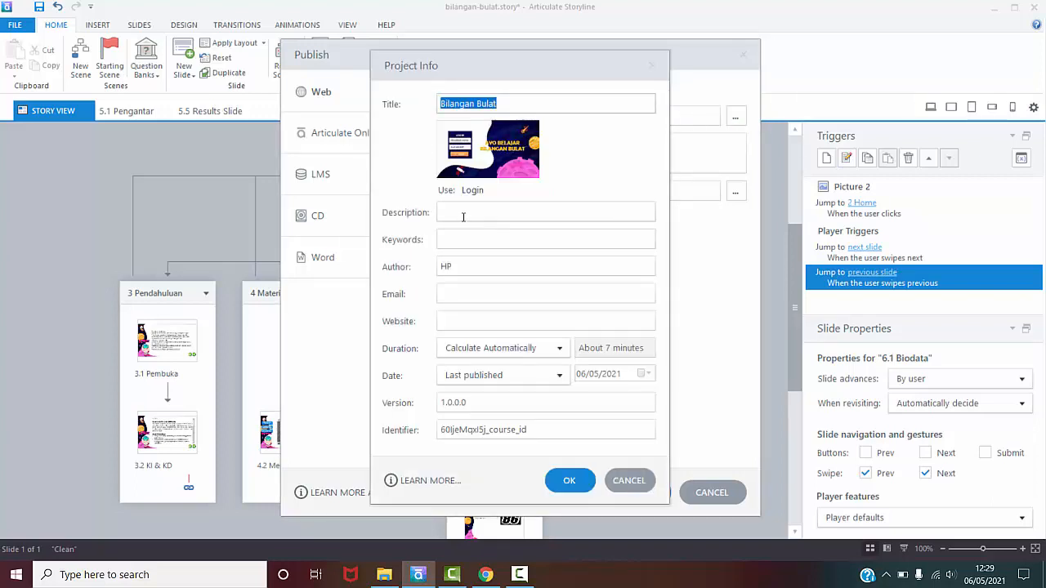
{"action": "left_click", "coordinate": [453, 214]}
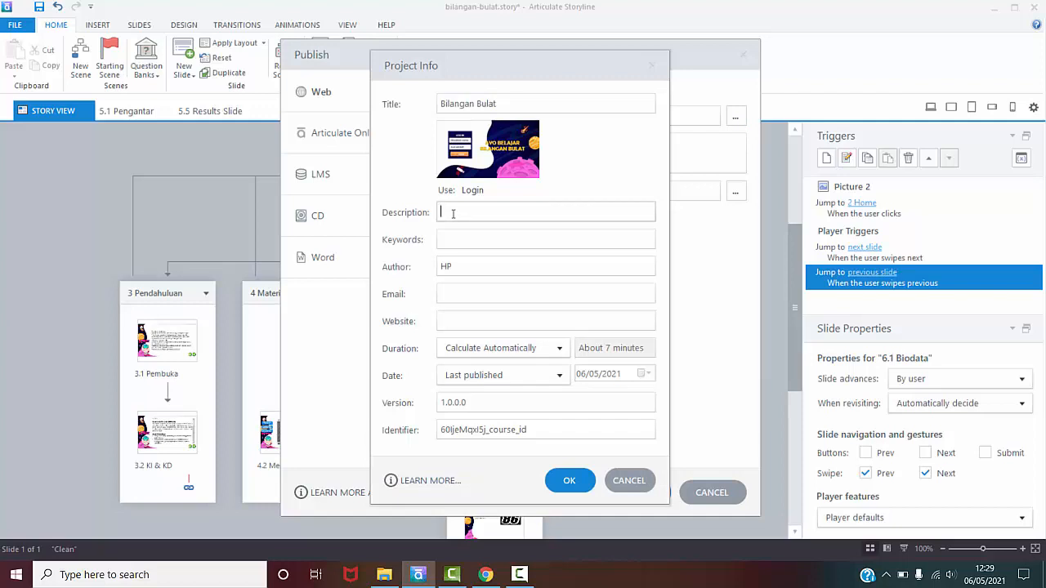
{"action": "type", "text": "Media Pembelajaran Ma"}
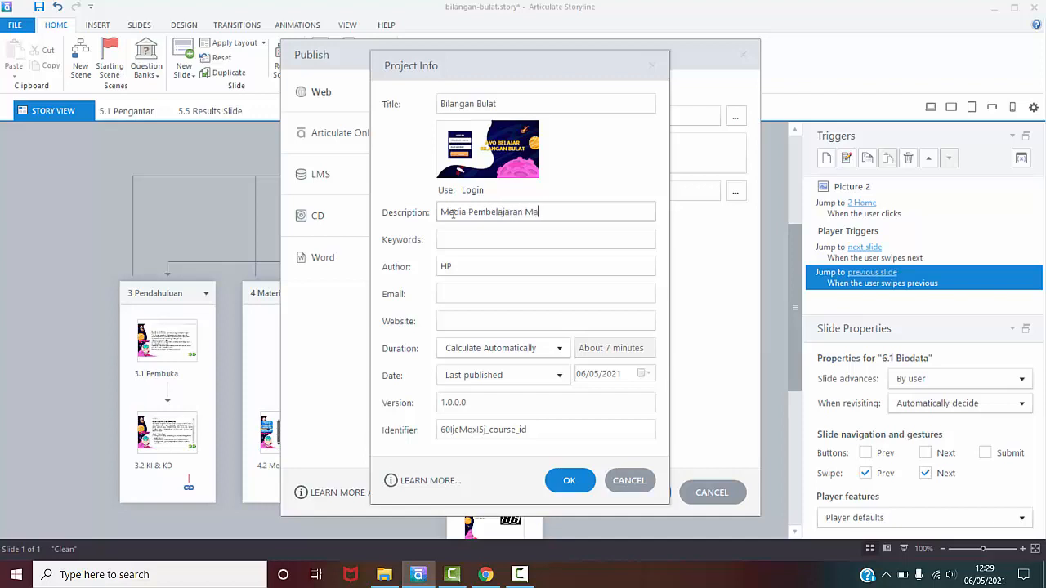
{"action": "type", "text": "tematika"}
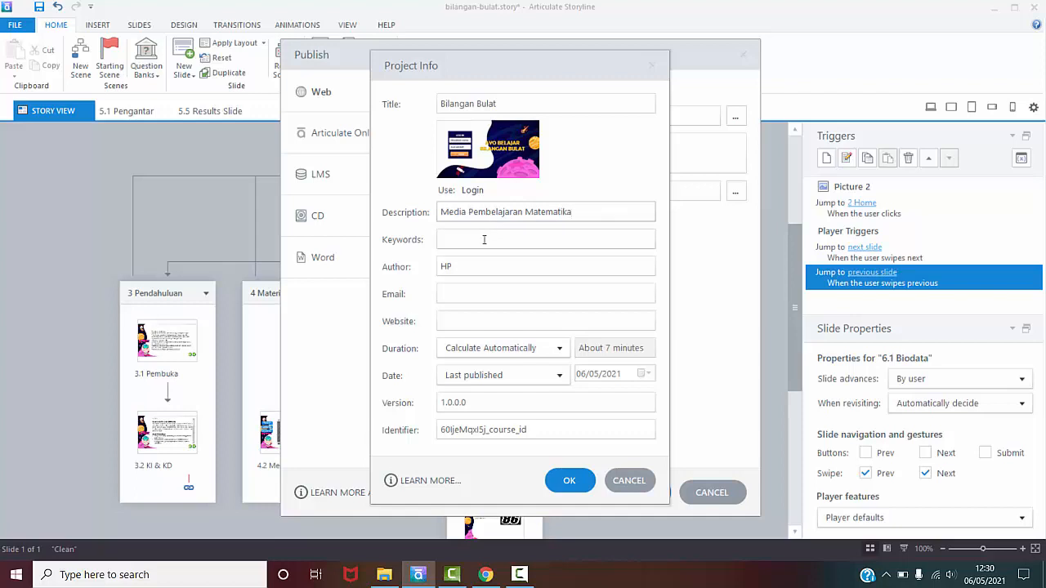
{"action": "left_click", "coordinate": [453, 241]}
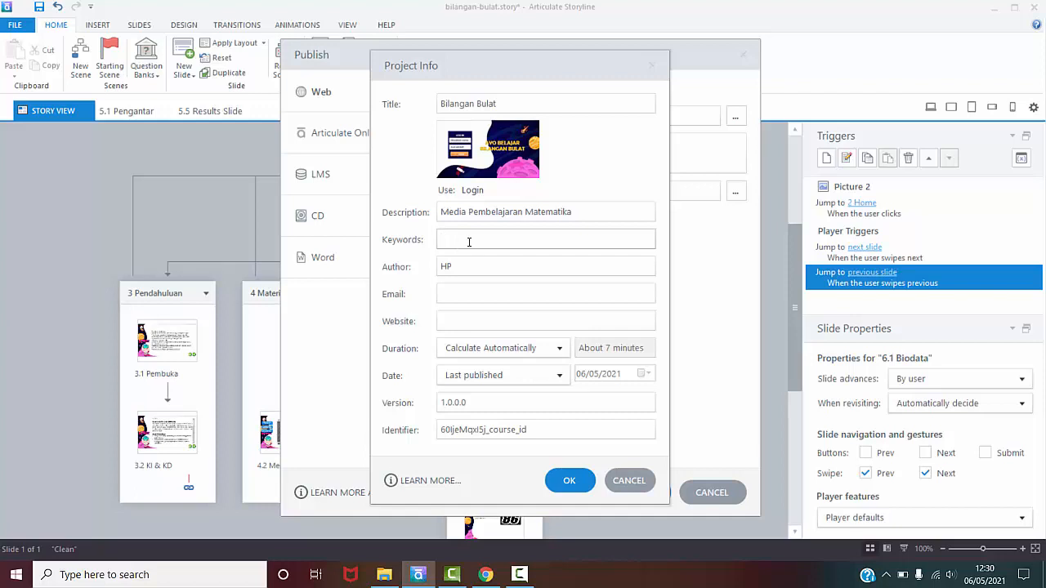
{"action": "type", "text": "Matematika, Bilangan Bulat"}
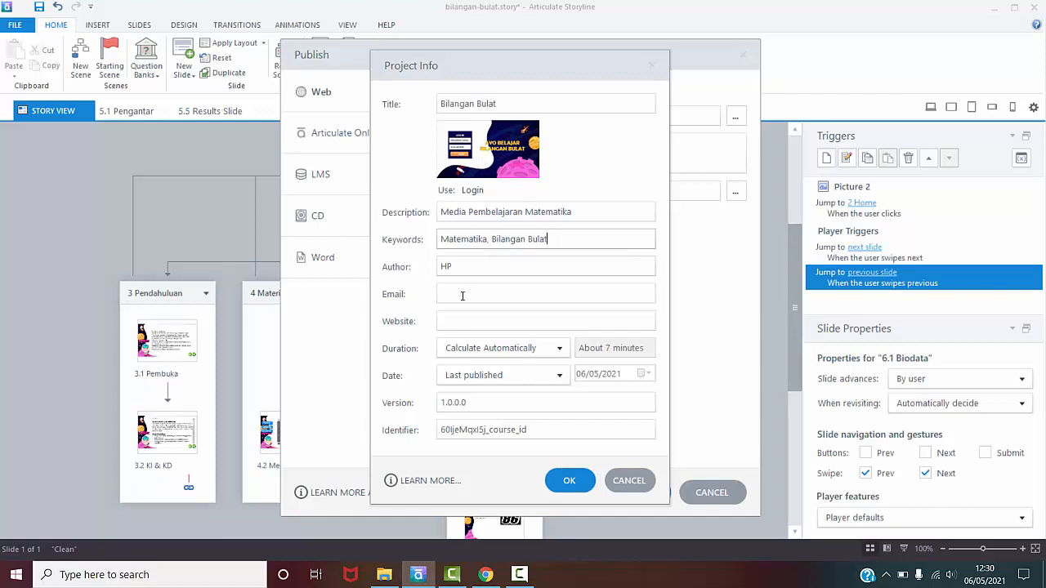
- Replace the author with the author's name, fill in the author's e-mail address, and accept the project info
{"action": "double_click", "coordinate": [460, 266]}
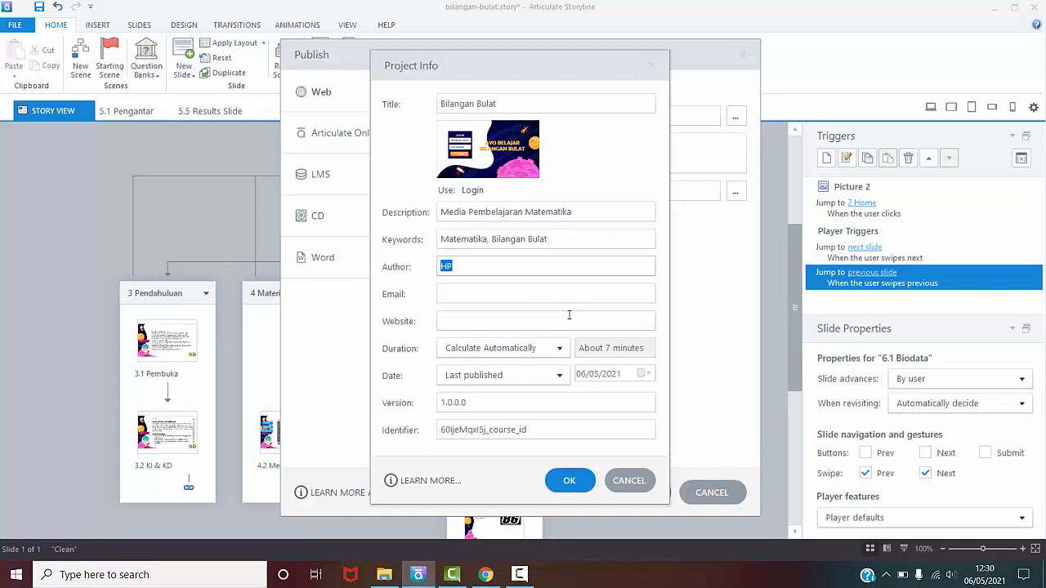
{"action": "type", "text": "Ridwan Ab"}
{"action": "left_click", "coordinate": [471, 299]}
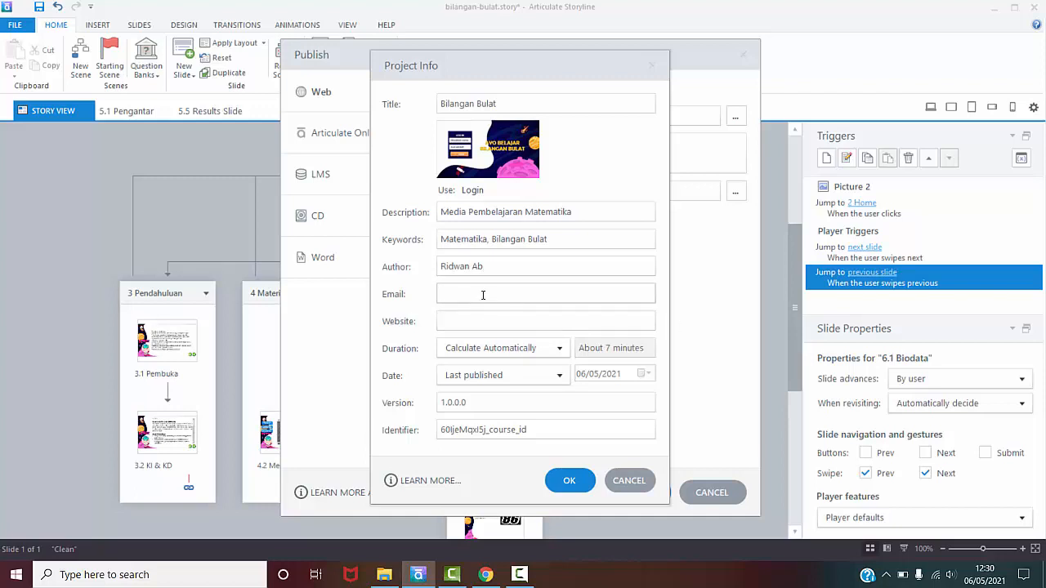
{"action": "type", "text": "Ridwa"}
{"action": "key", "text": "BackSpace"}
{"action": "key", "text": "BackSpace"}
{"action": "key", "text": "BackSpace"}
{"action": "left_click", "coordinate": [514, 320]}
{"action": "left_click", "coordinate": [460, 295]}
{"action": "key", "text": "ctrl+v"}
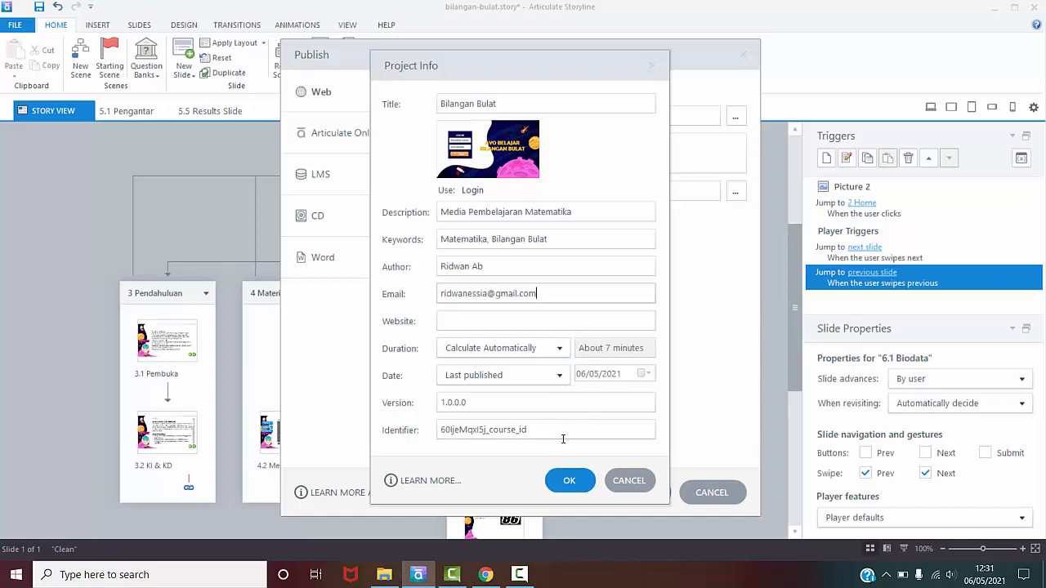
{"action": "left_click", "coordinate": [572, 483]}
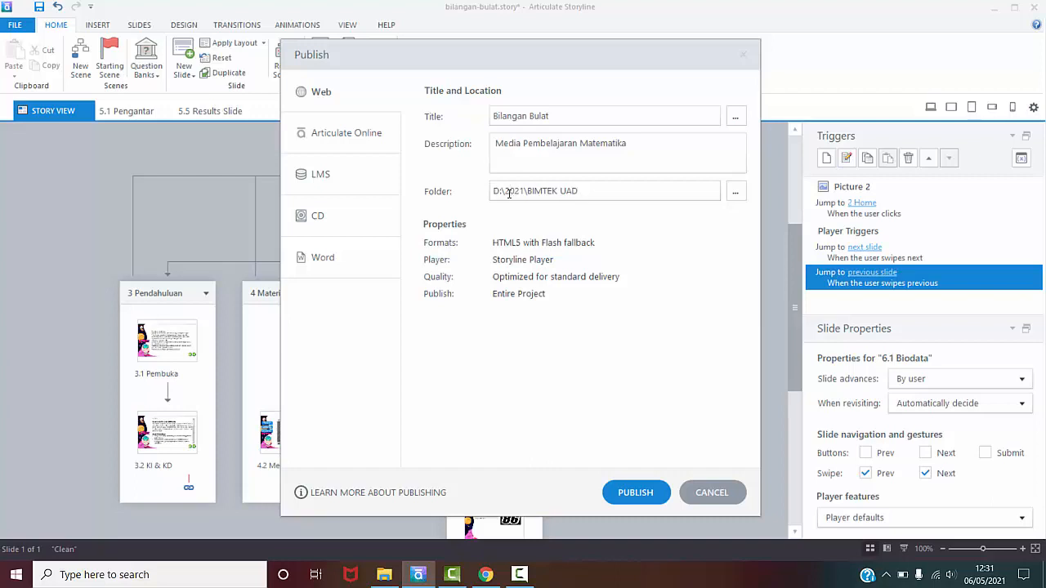
- Set the publish destination folder to the root of DATA (D:) and publish the Bilangan Bulat project for Web
{"action": "left_click", "coordinate": [735, 193]}
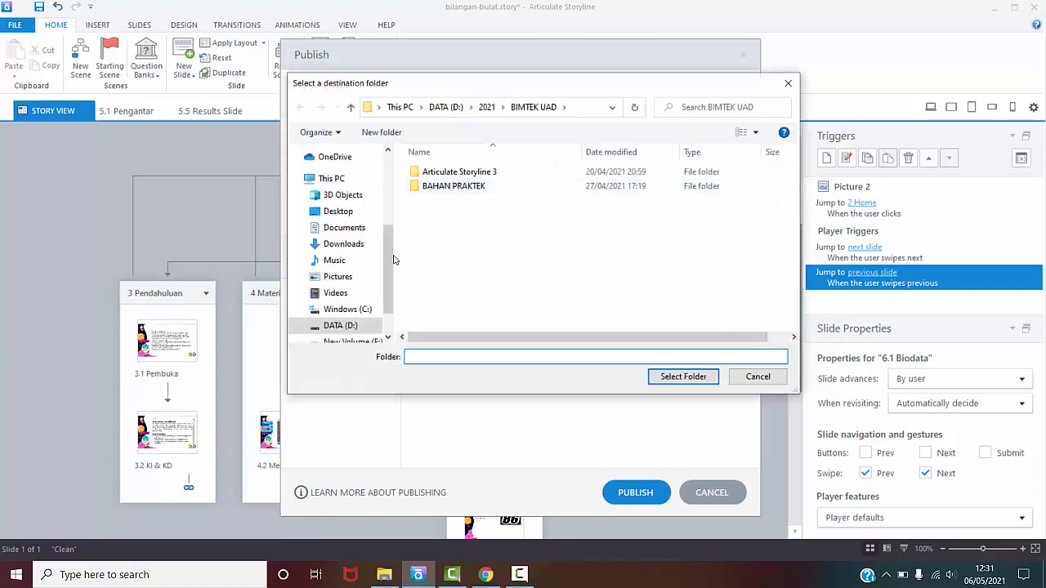
{"action": "left_click_drag", "start_coordinate": [391, 255], "coordinate": [391, 240]}
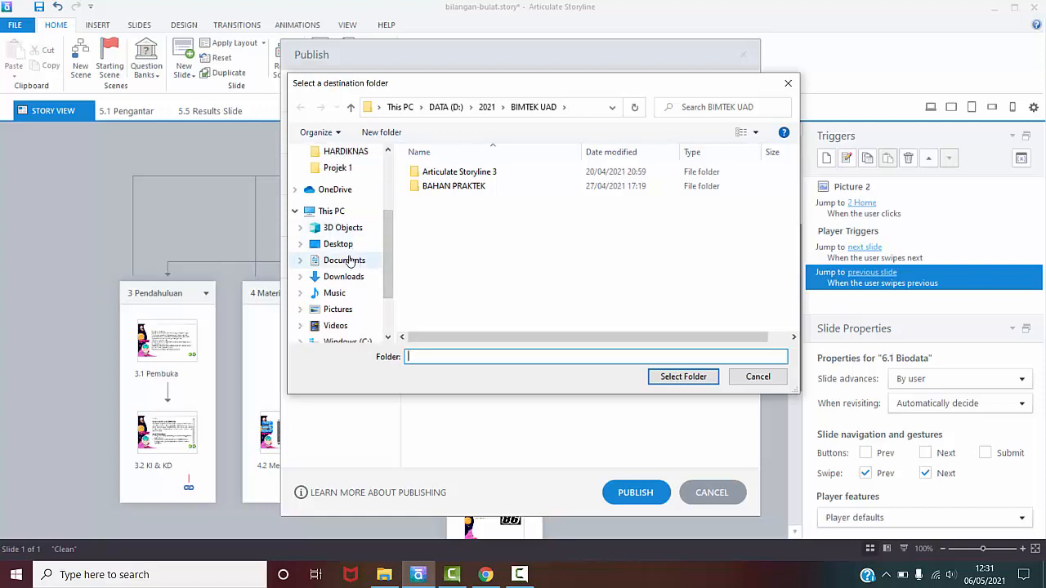
{"action": "left_click", "coordinate": [345, 250]}
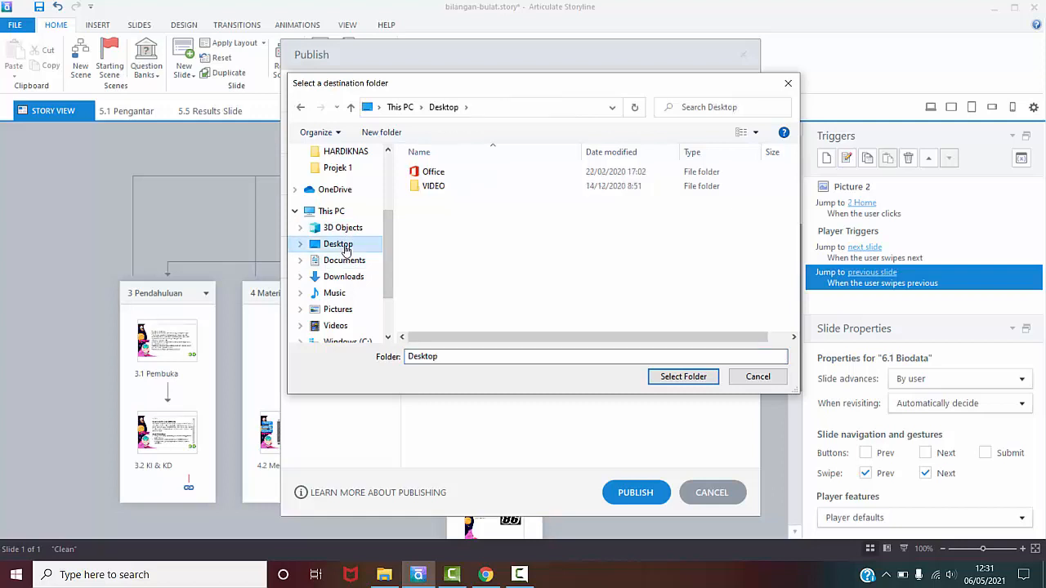
{"action": "left_click_drag", "start_coordinate": [392, 255], "coordinate": [392, 279]}
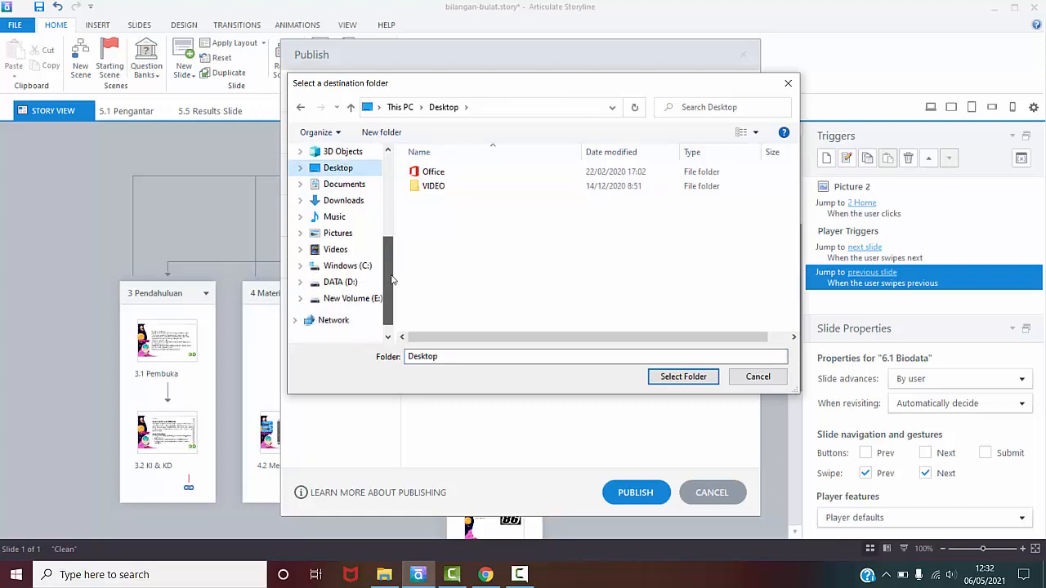
{"action": "left_click", "coordinate": [342, 286]}
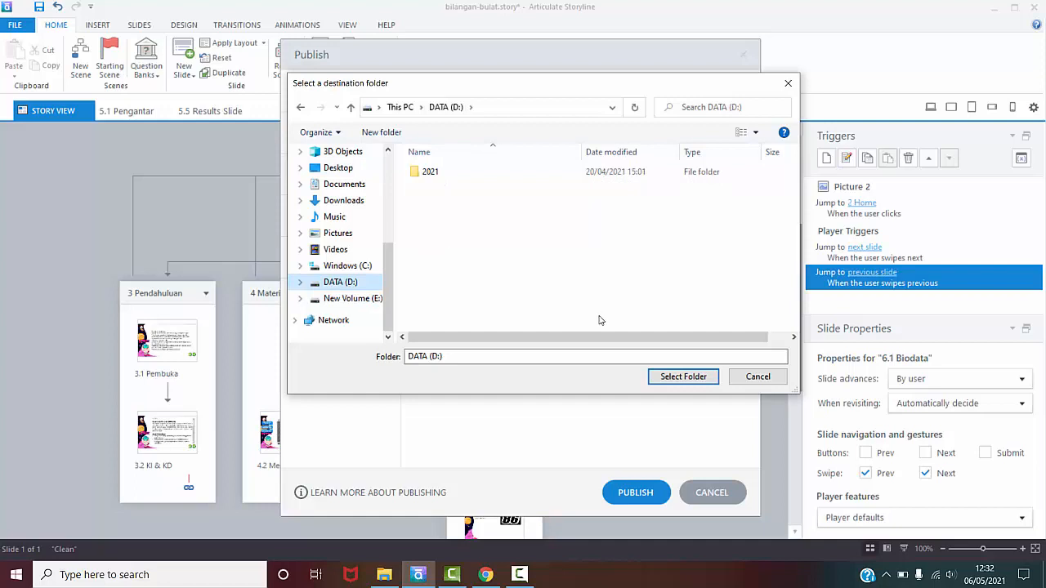
{"action": "left_click", "coordinate": [679, 381]}
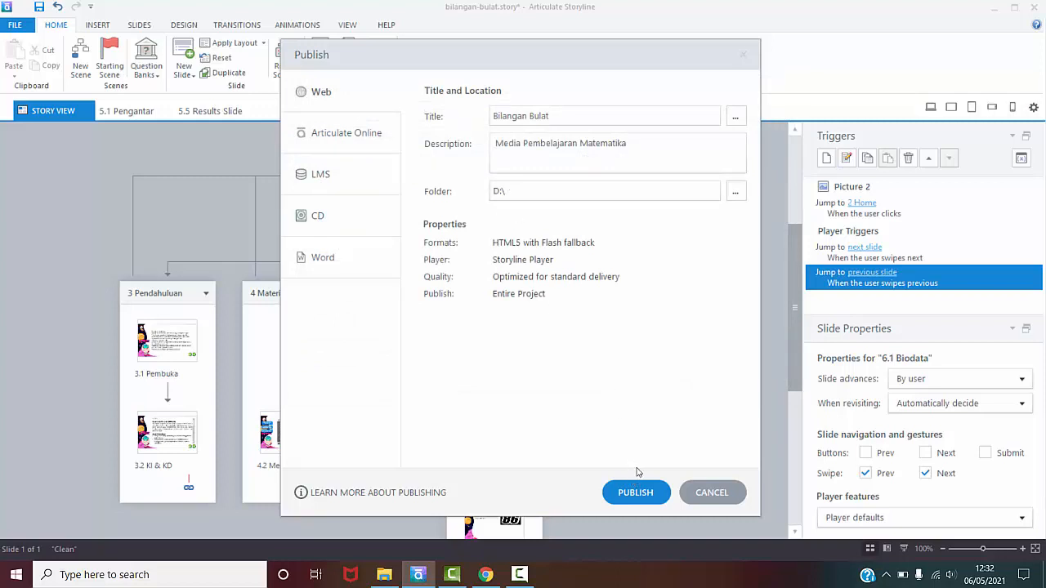
{"action": "left_click", "coordinate": [636, 495]}
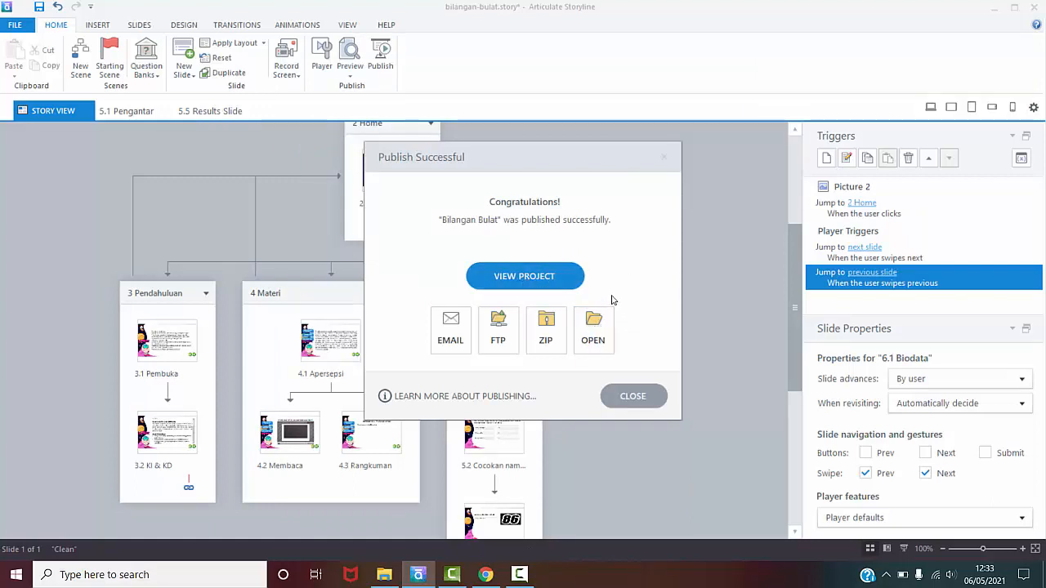
- Open the published output folder, check its location on DATA (D:), and return to the files in "Bilangan Bulat - Storyline output"
{"action": "left_click", "coordinate": [598, 325]}
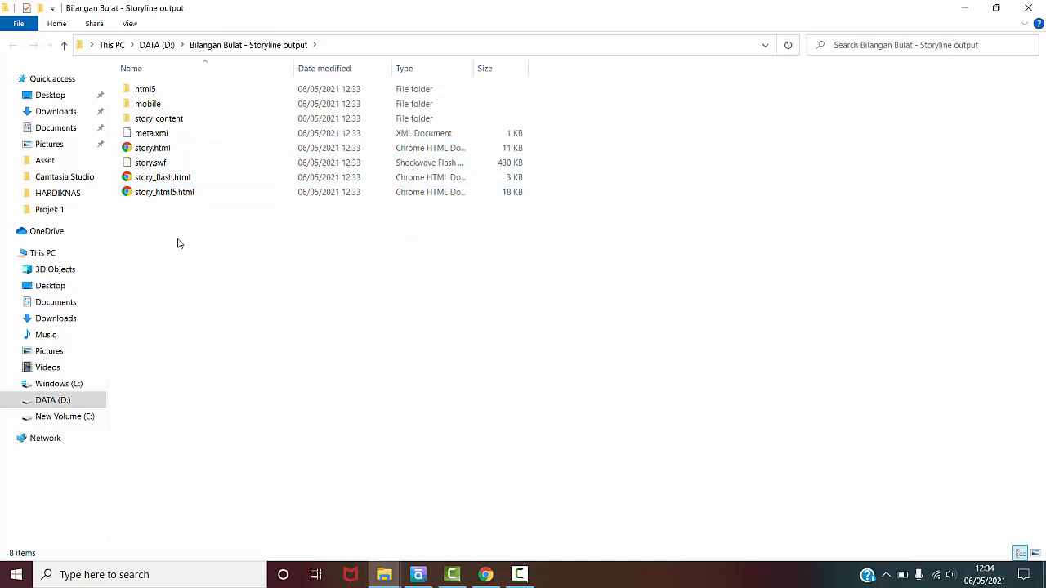
{"action": "left_click", "coordinate": [166, 44]}
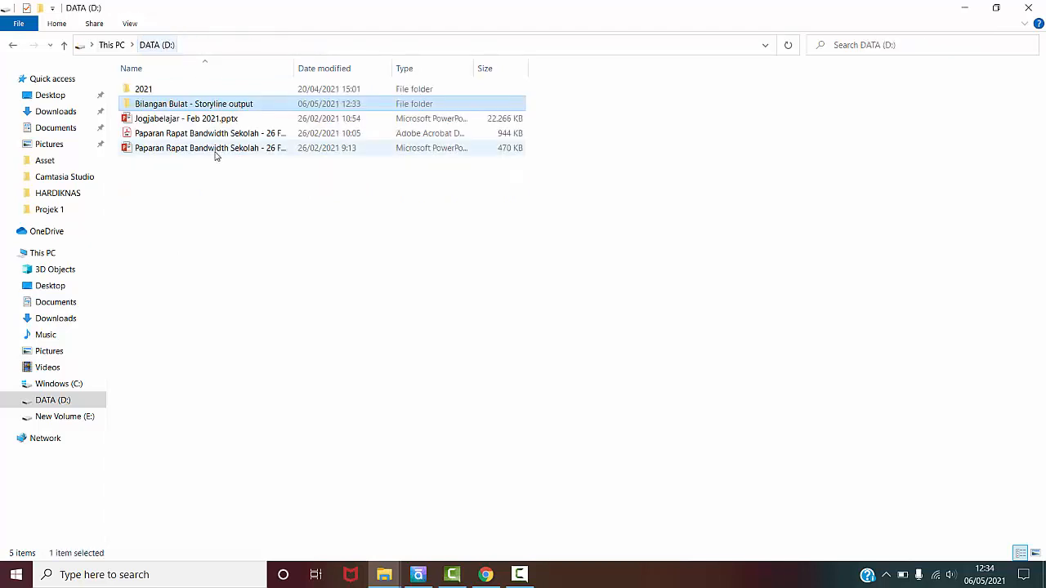
{"action": "double_click", "coordinate": [156, 109]}
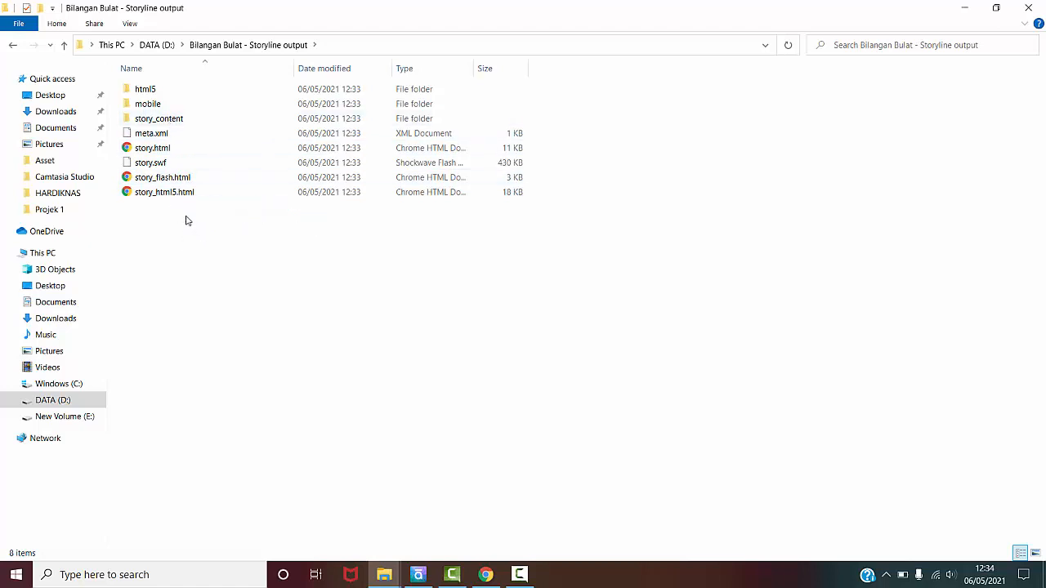
- Launch the published story.html in Google Chrome and enter a learner's name in the login form
{"action": "double_click", "coordinate": [171, 150]}
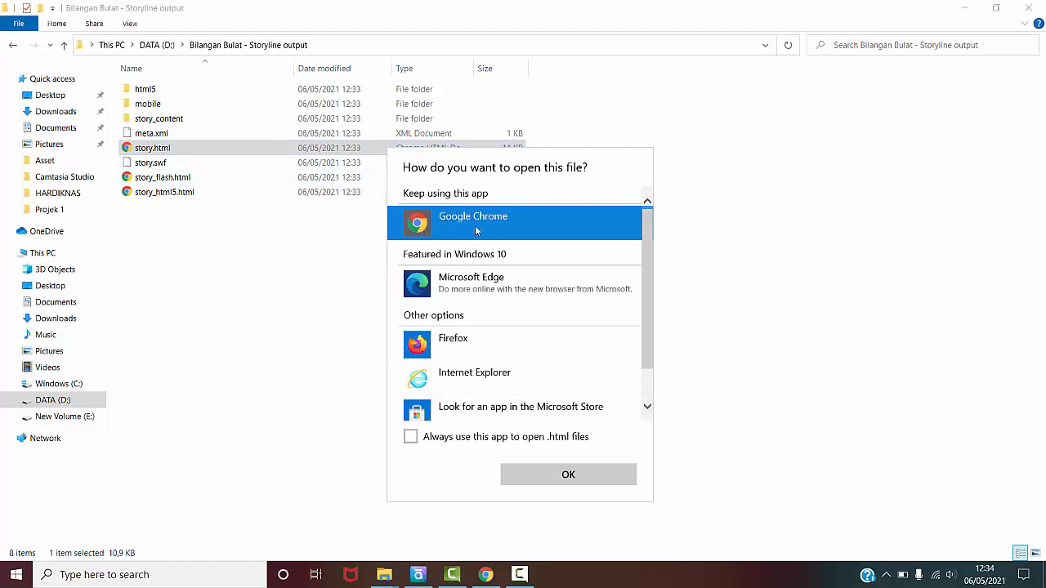
{"action": "left_click", "coordinate": [551, 475]}
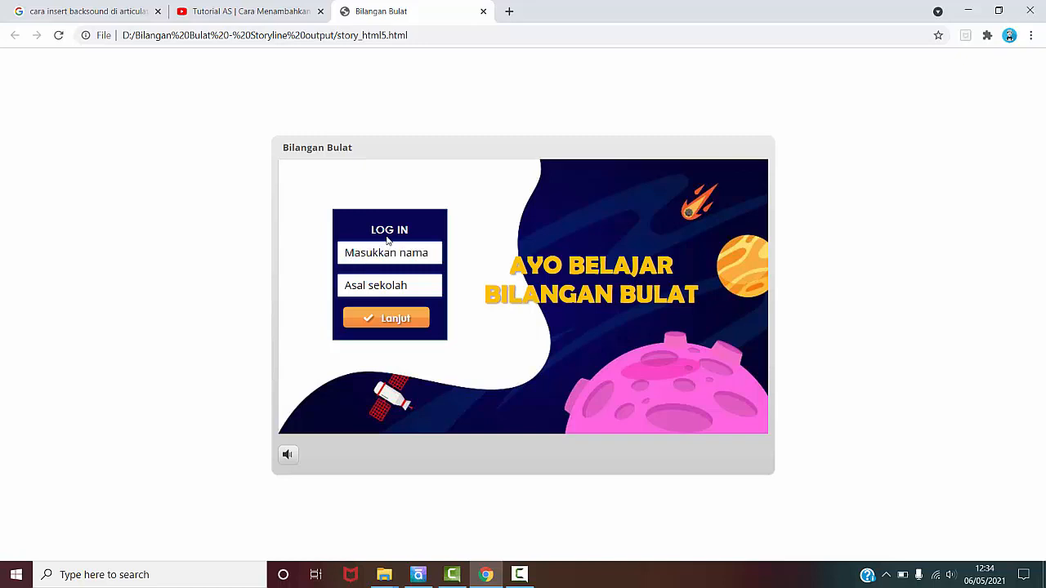
{"action": "type", "text": "Doni"}
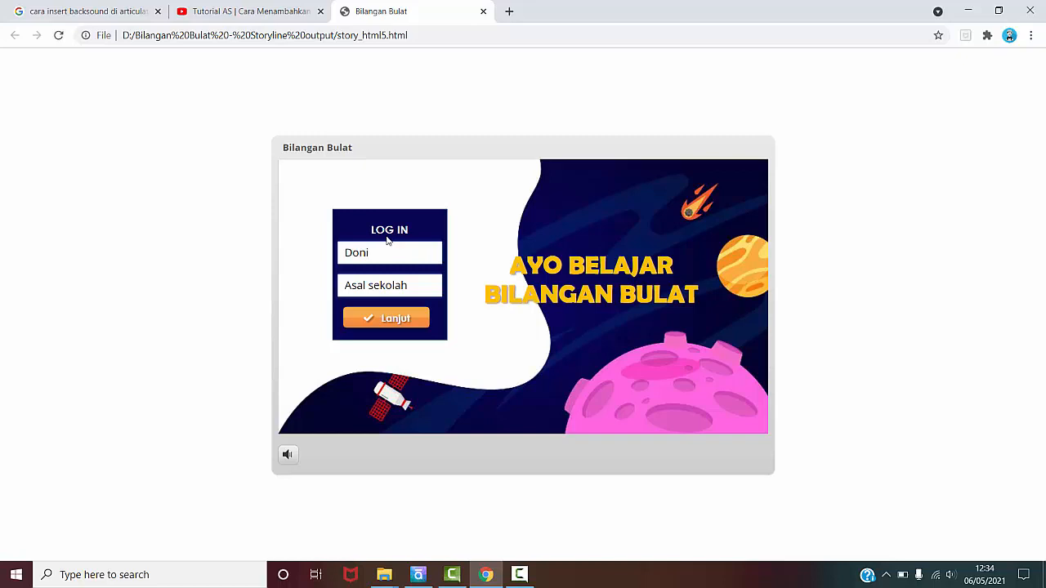